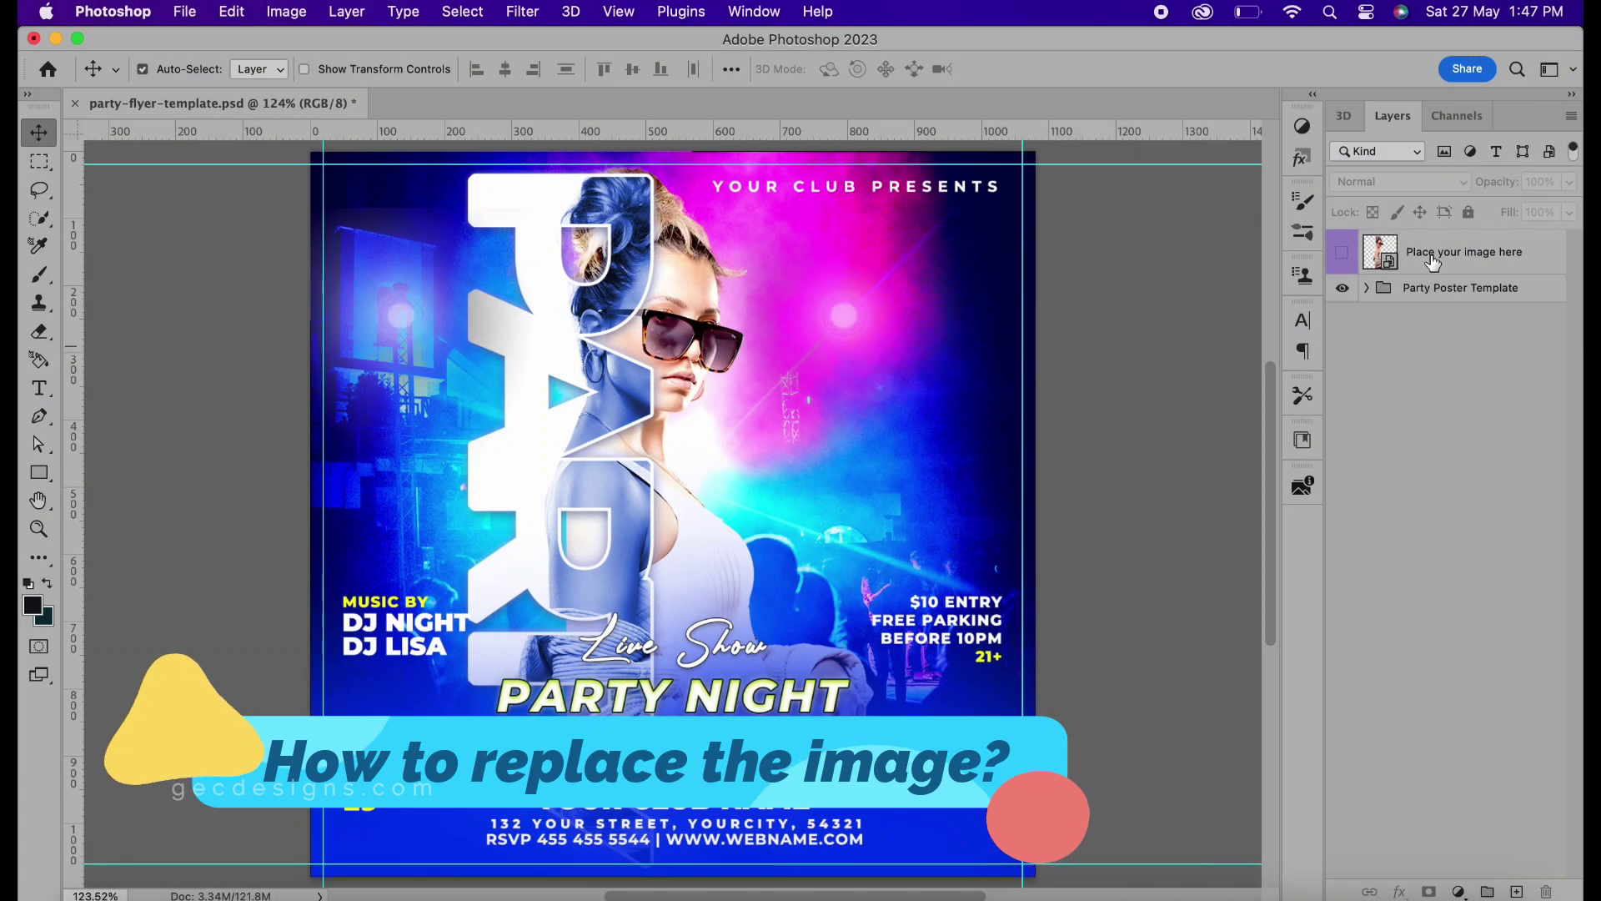
# Select the 'Place your image here' layer and bring up its layer context menu
pyautogui.click(1455, 254)
pyautogui.rightClick(1455, 254)
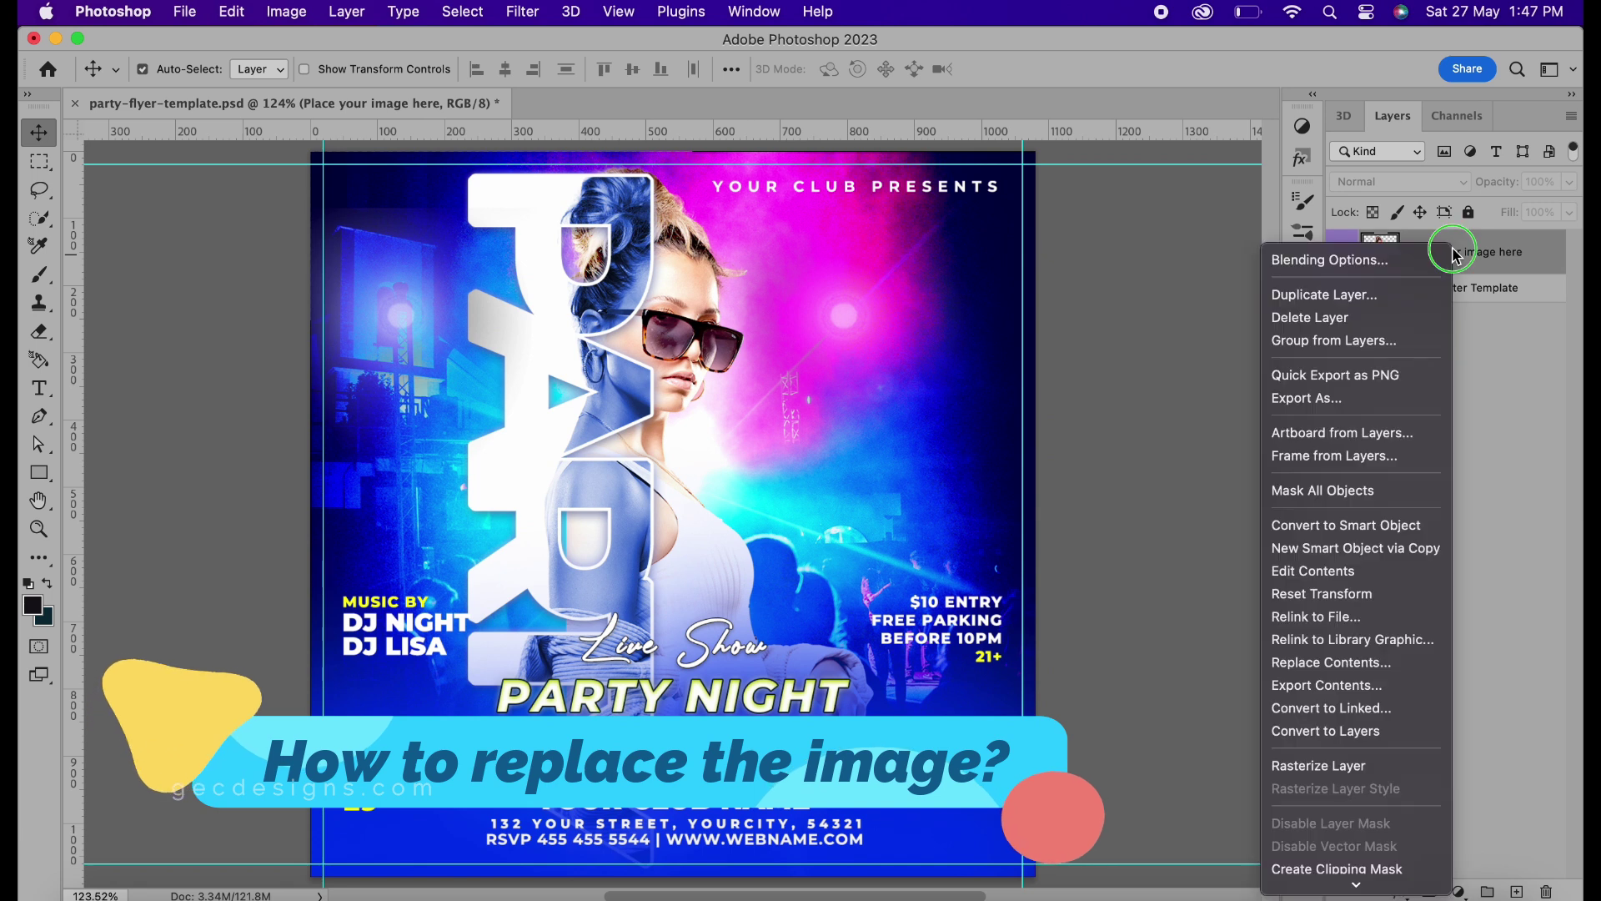
# Edit the placeholder's contents and embed model.png from Downloads, committing its placement
pyautogui.click(1329, 576)
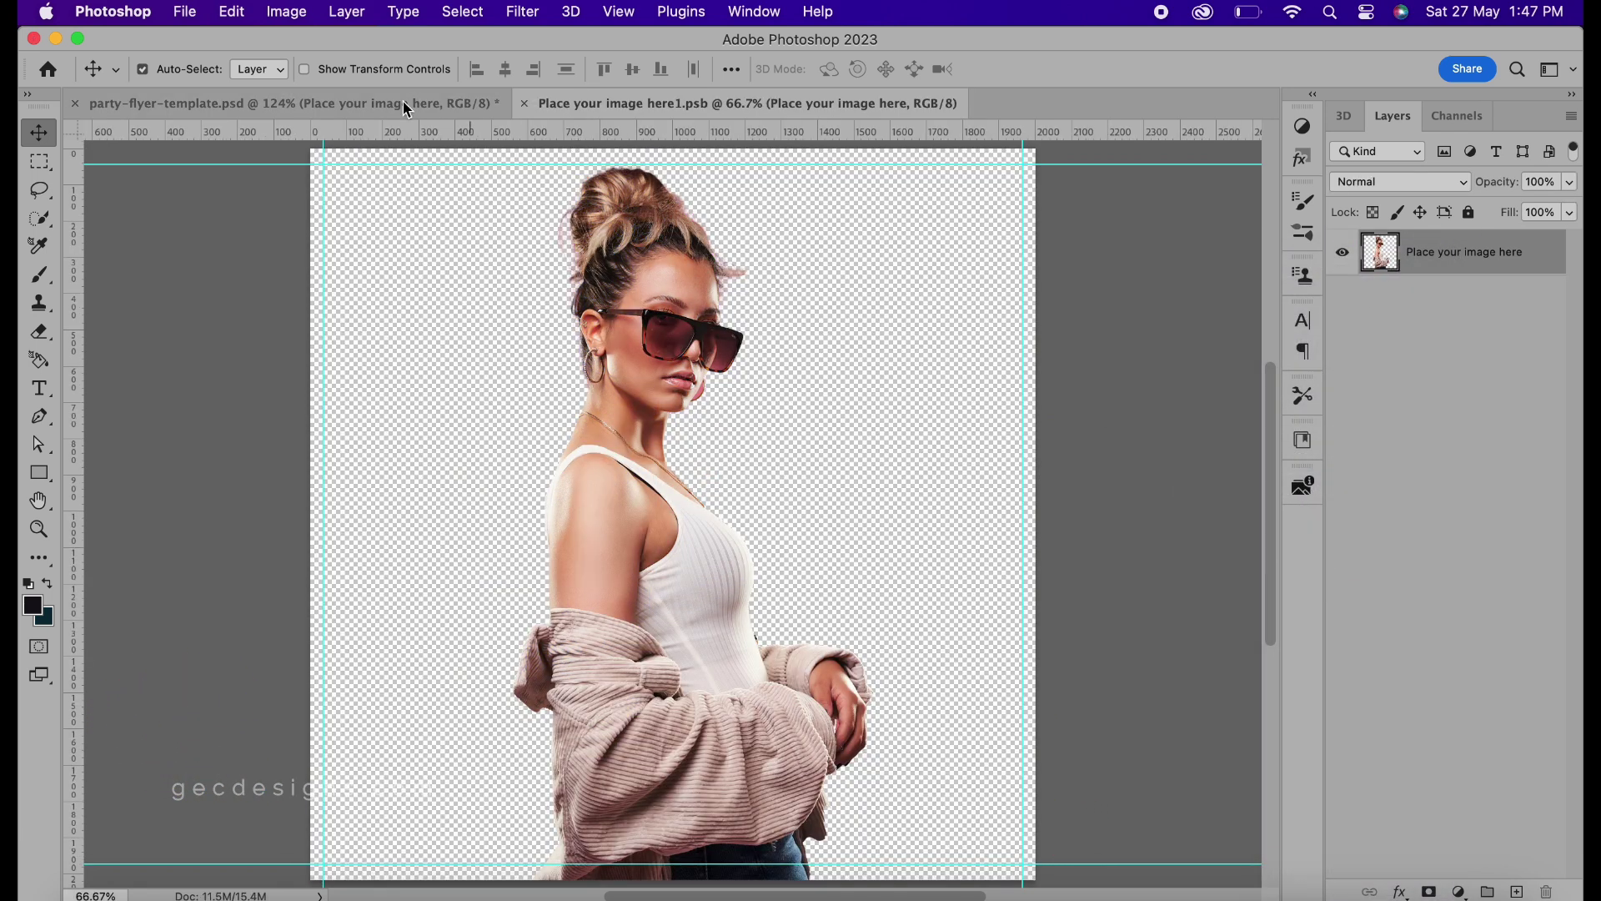
pyautogui.click(185, 12)
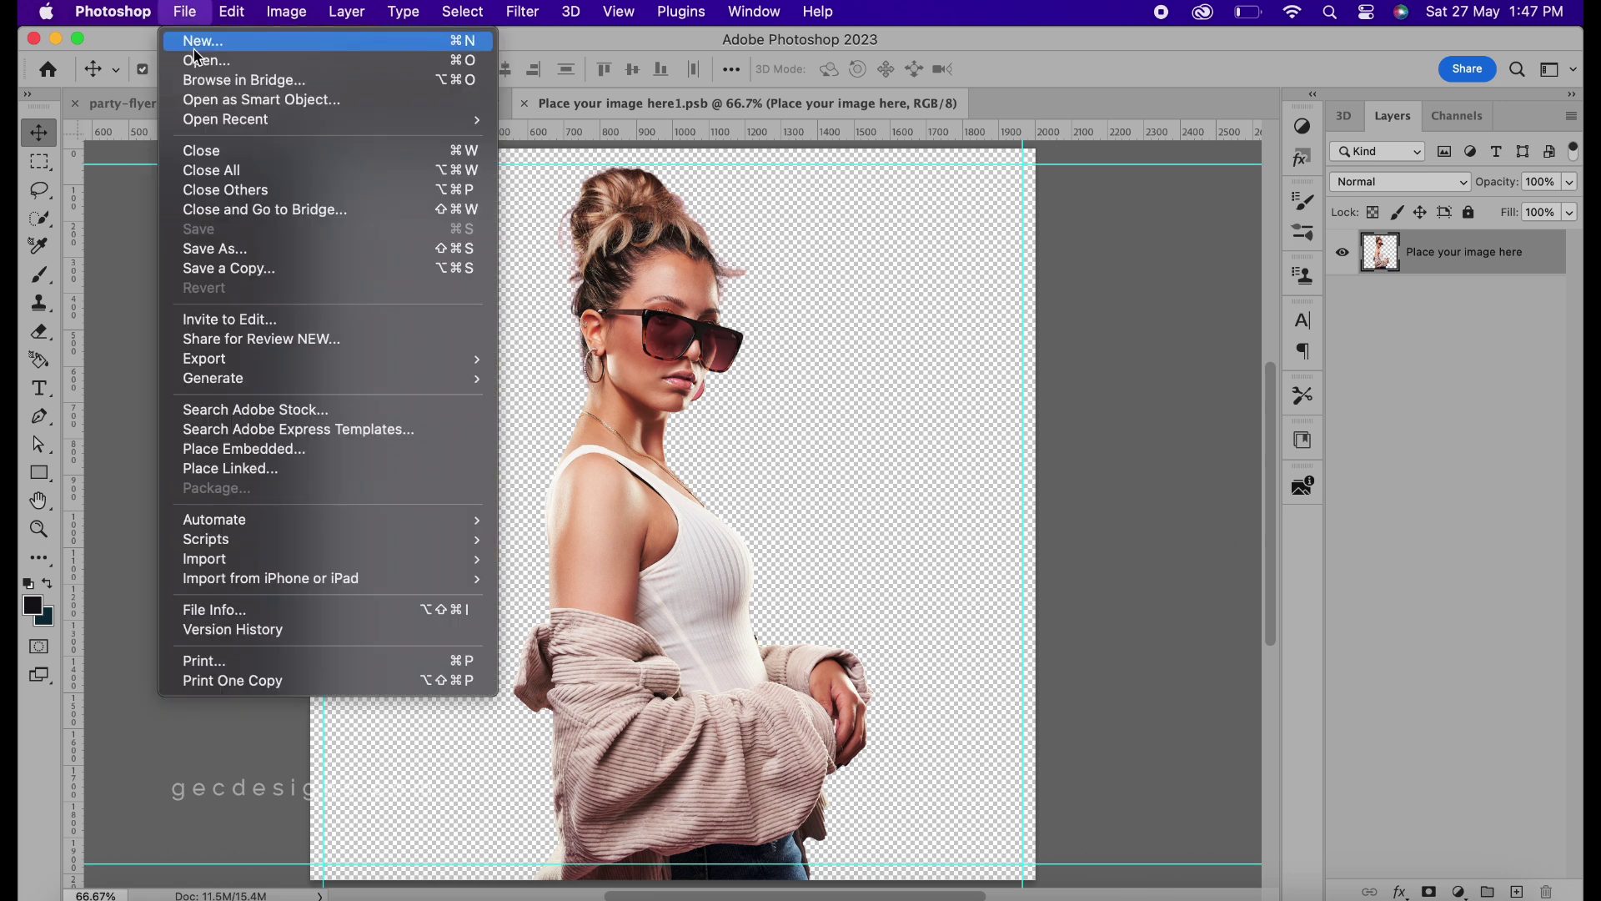
pyautogui.click(234, 451)
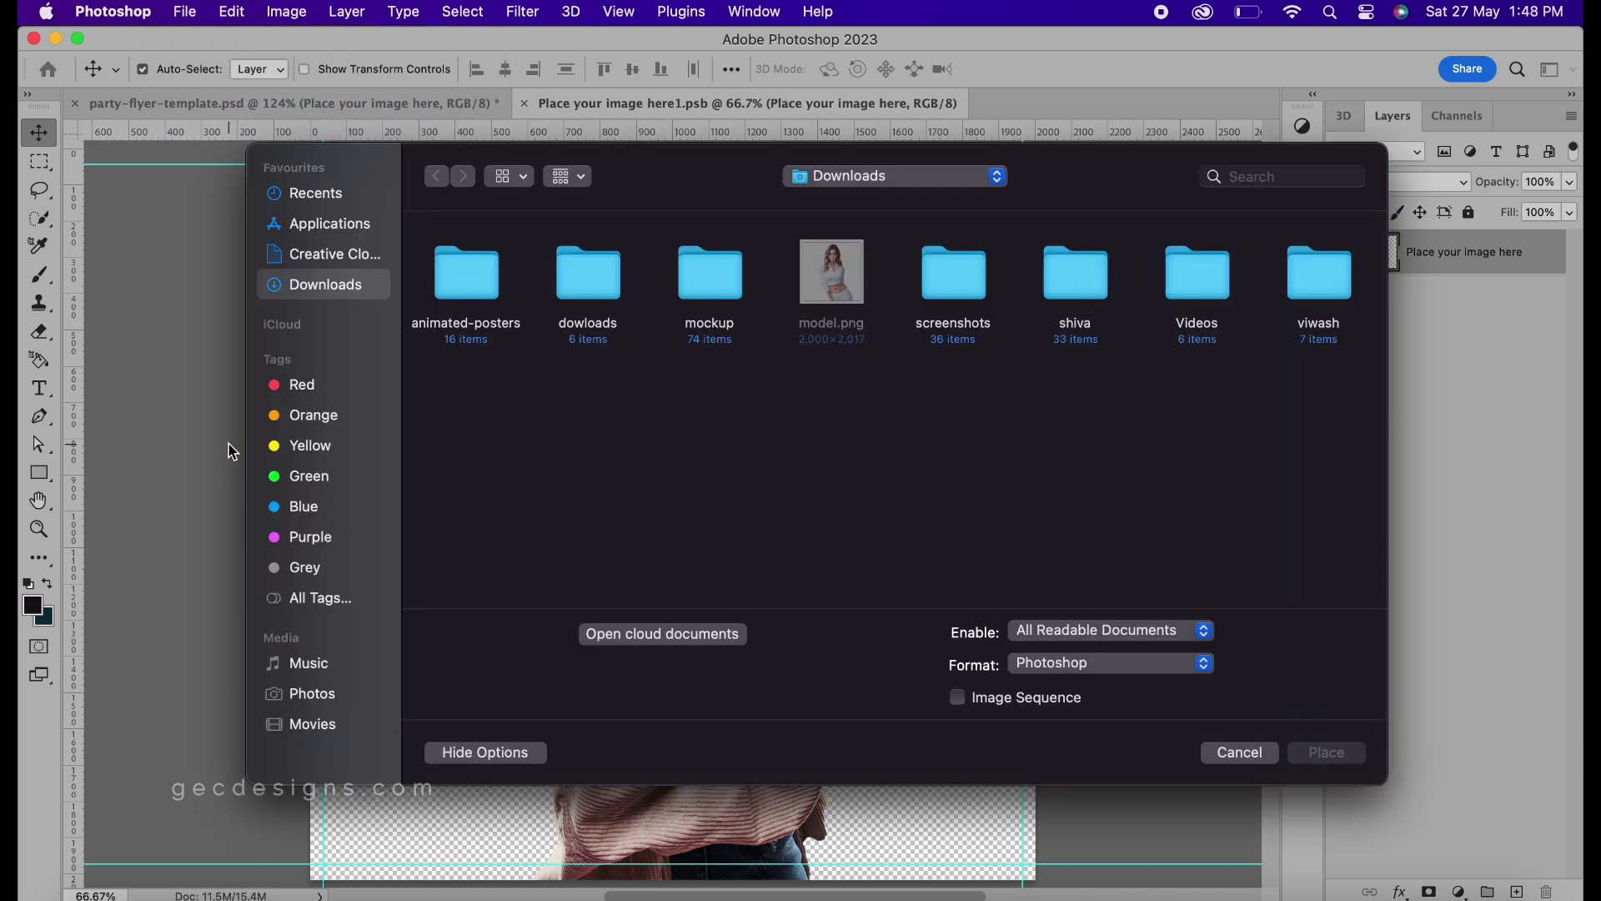
pyautogui.click(829, 271)
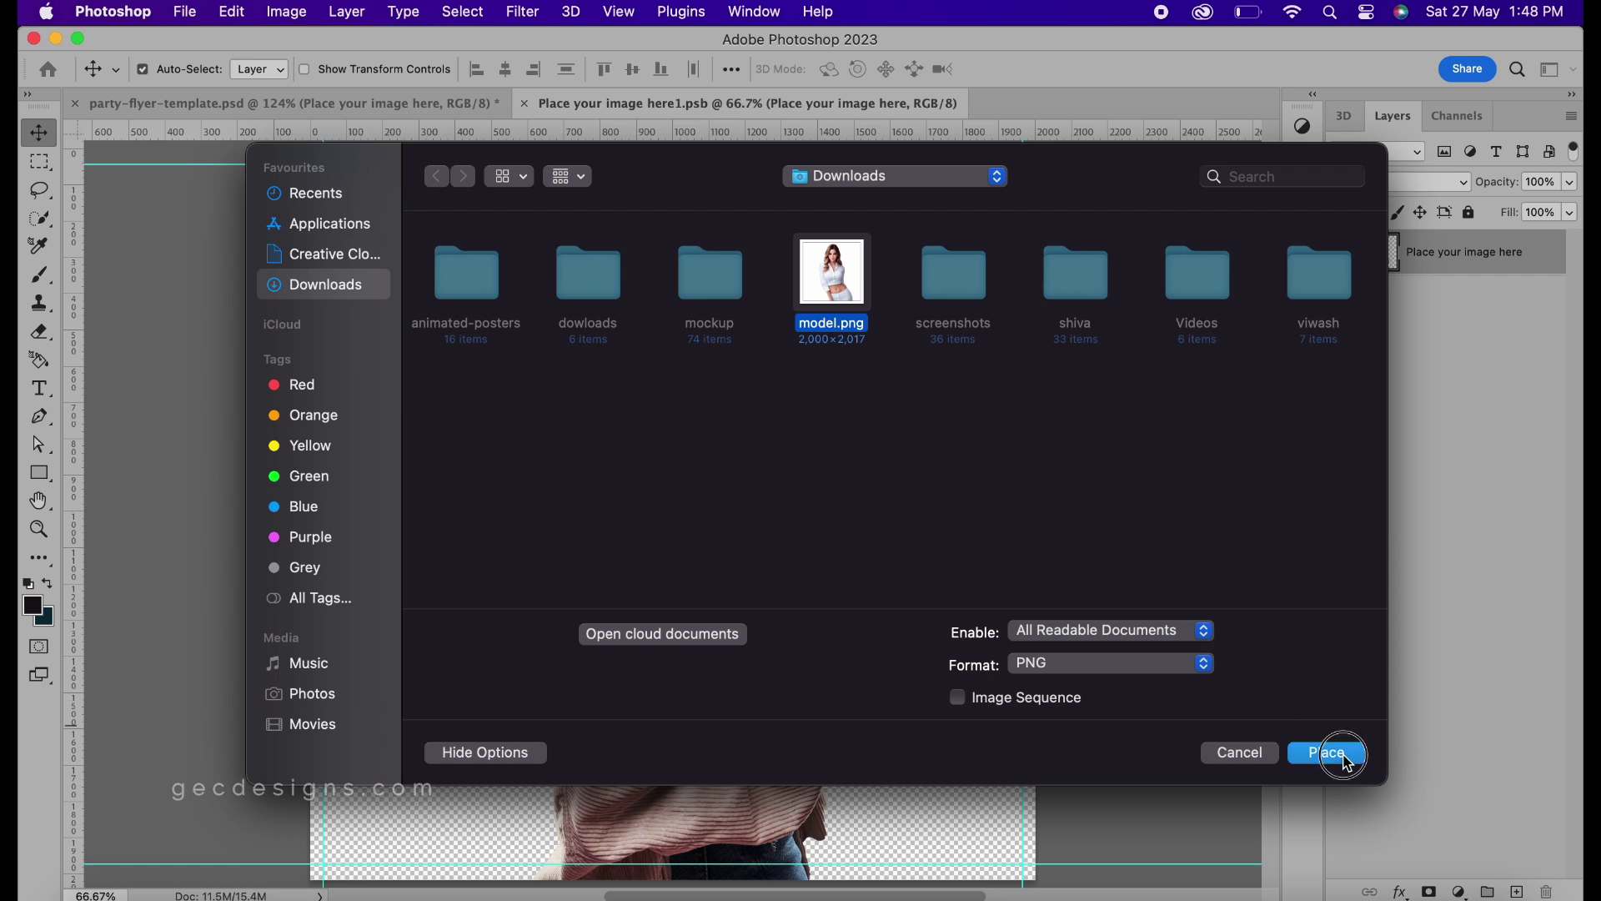
pyautogui.click(1341, 753)
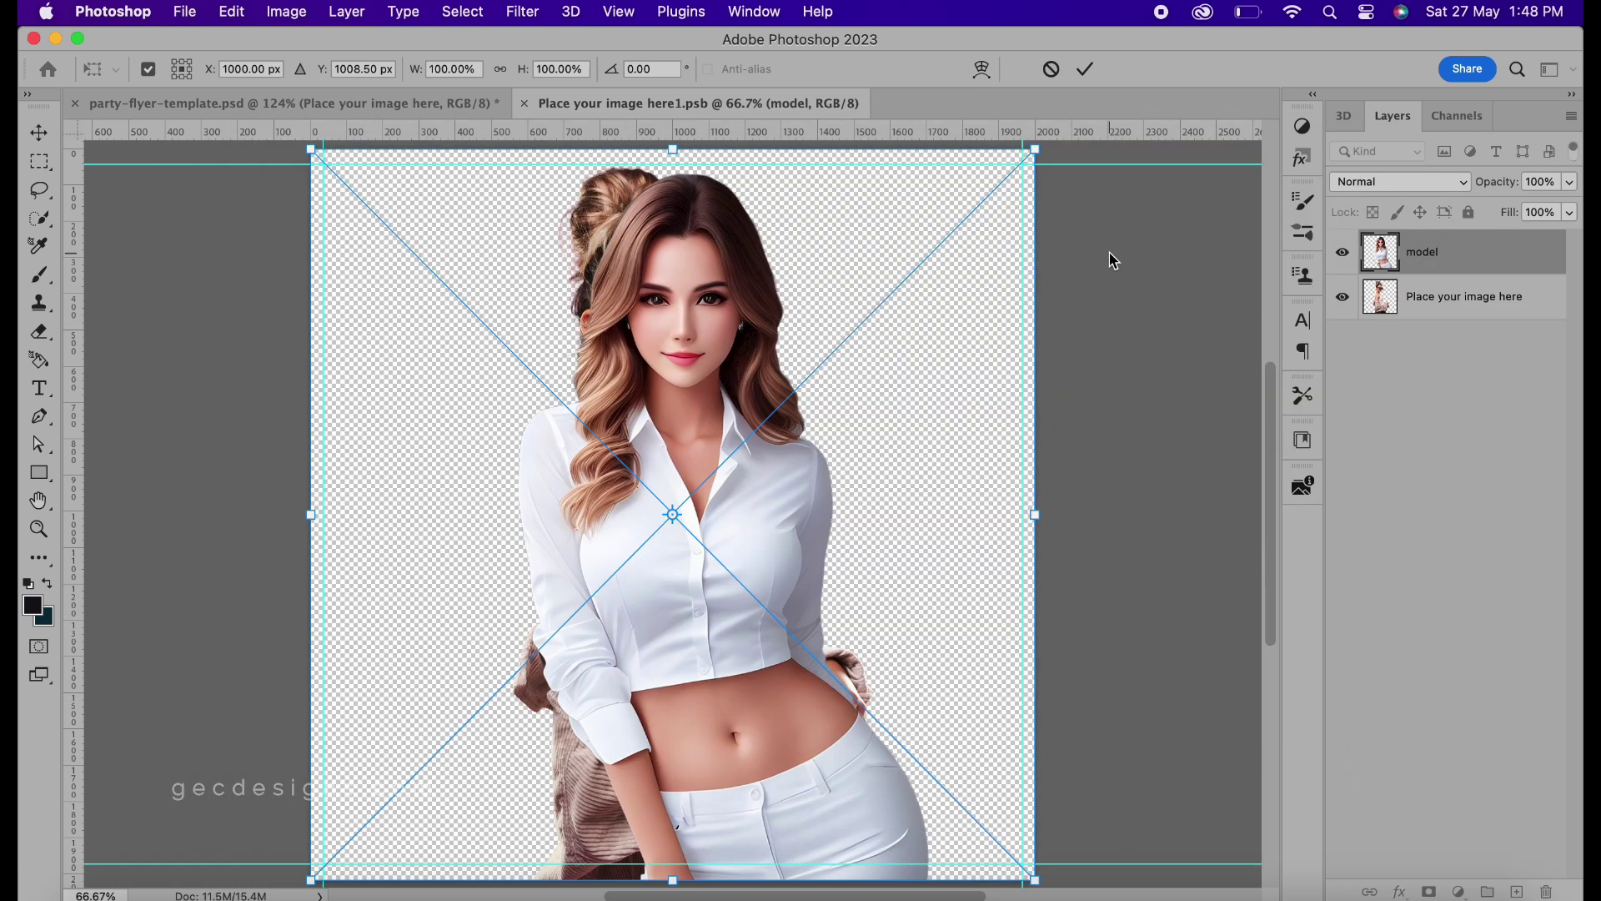
pyautogui.click(1085, 69)
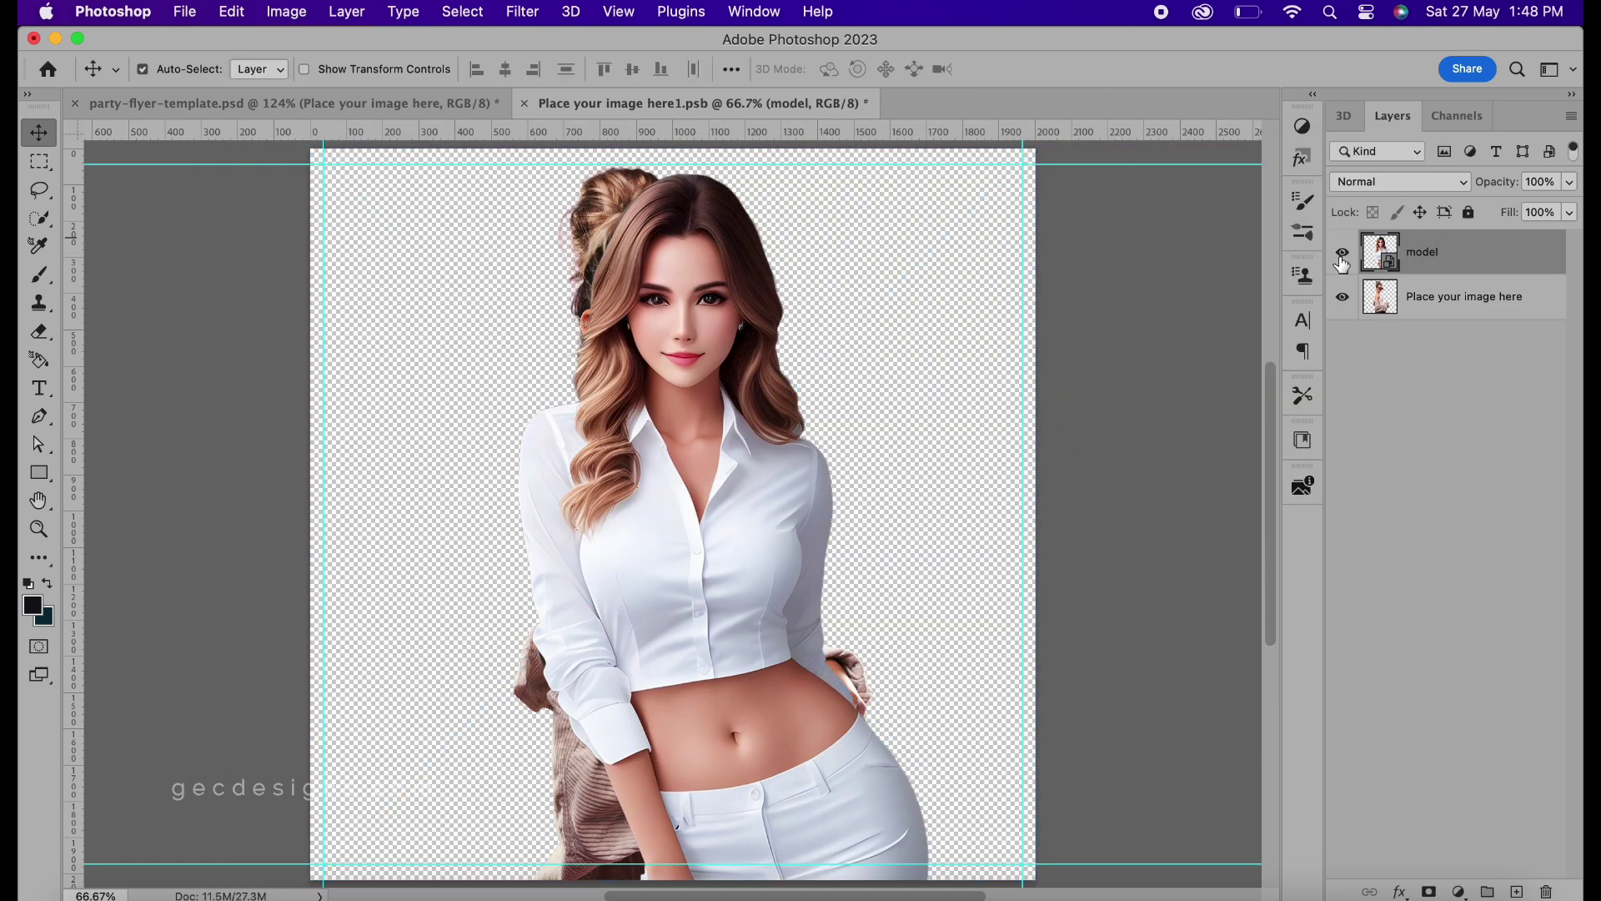
# Hide the old placeholder photo, save the embedded image, and return to the flyer
pyautogui.click(1342, 297)
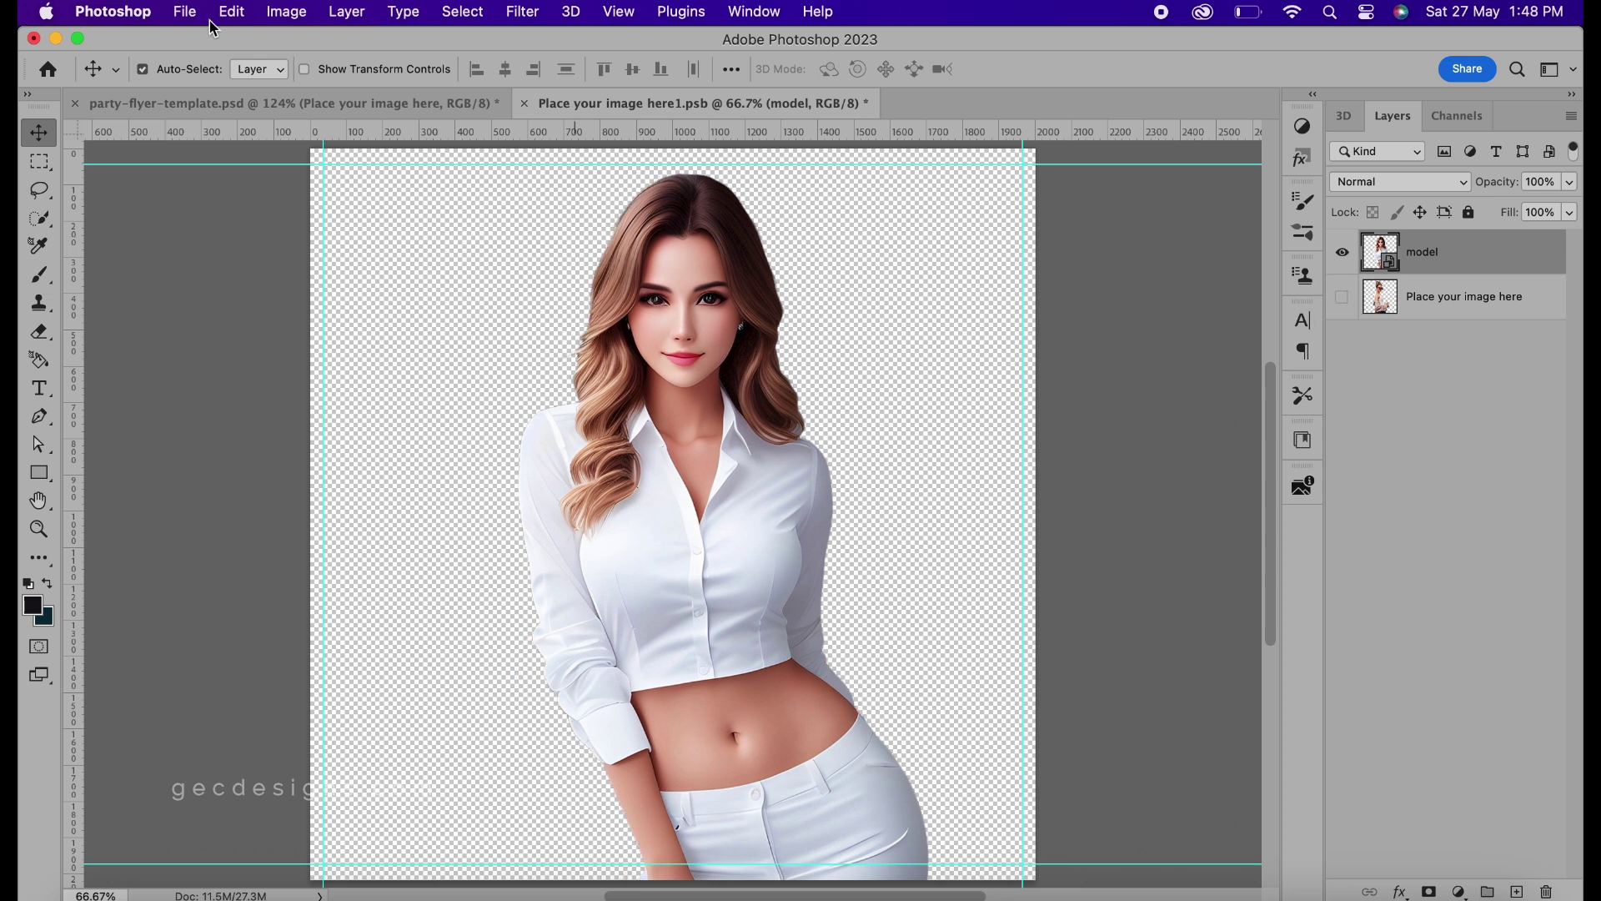
pyautogui.click(184, 12)
pyautogui.click(208, 234)
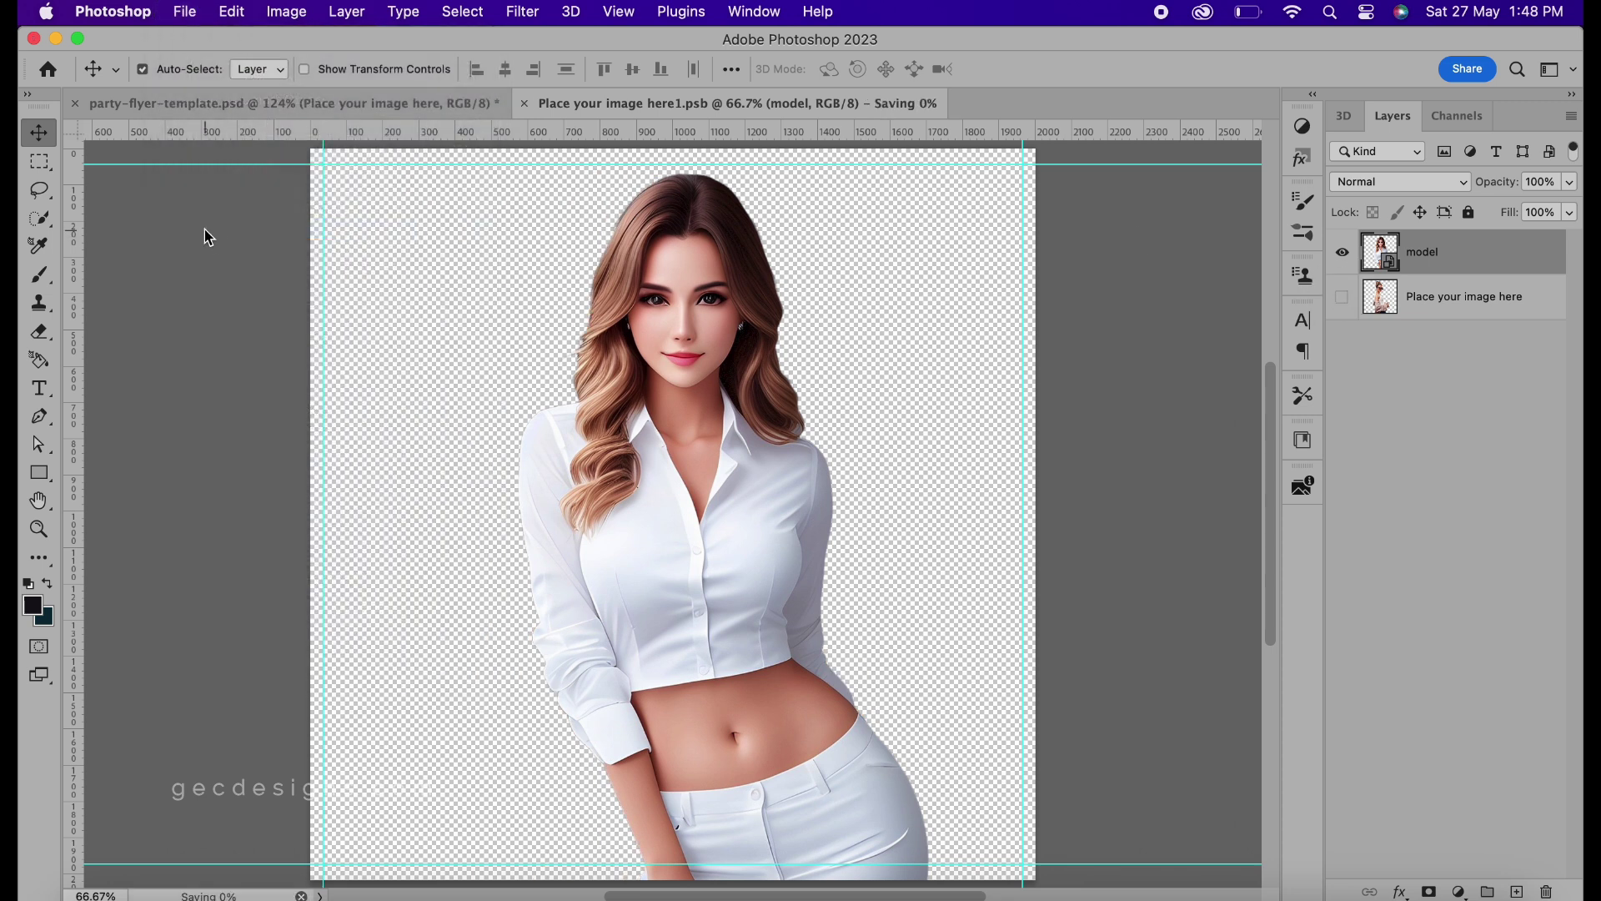
pyautogui.click(524, 103)
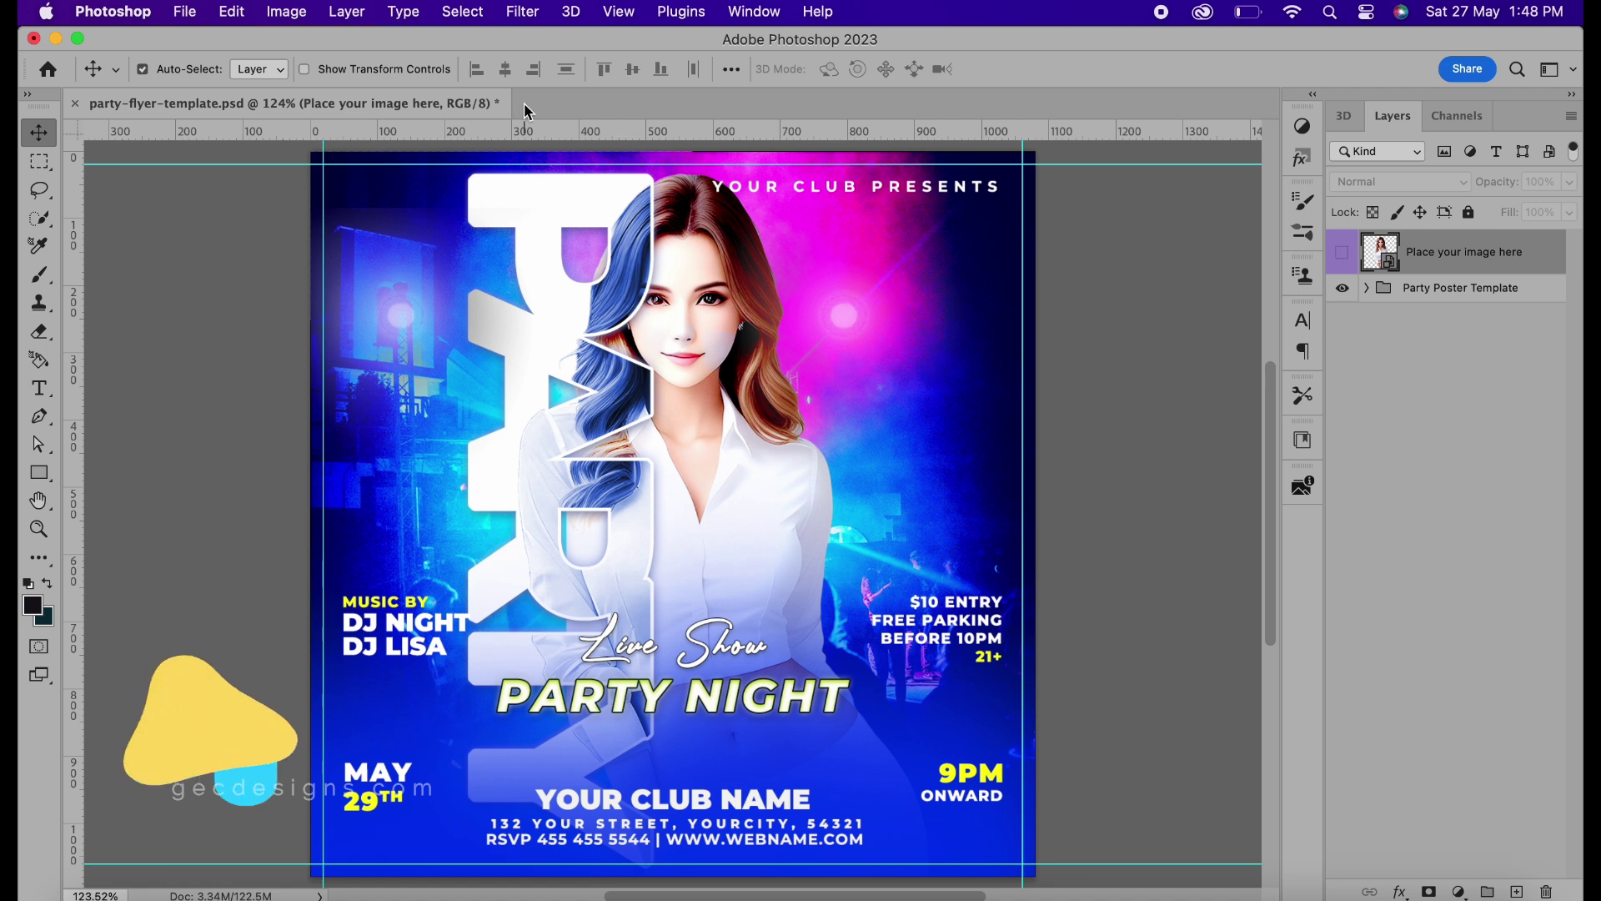
# Change the Background group's fill colour from blue to red (ff1c1c)
pyautogui.click(1367, 288)
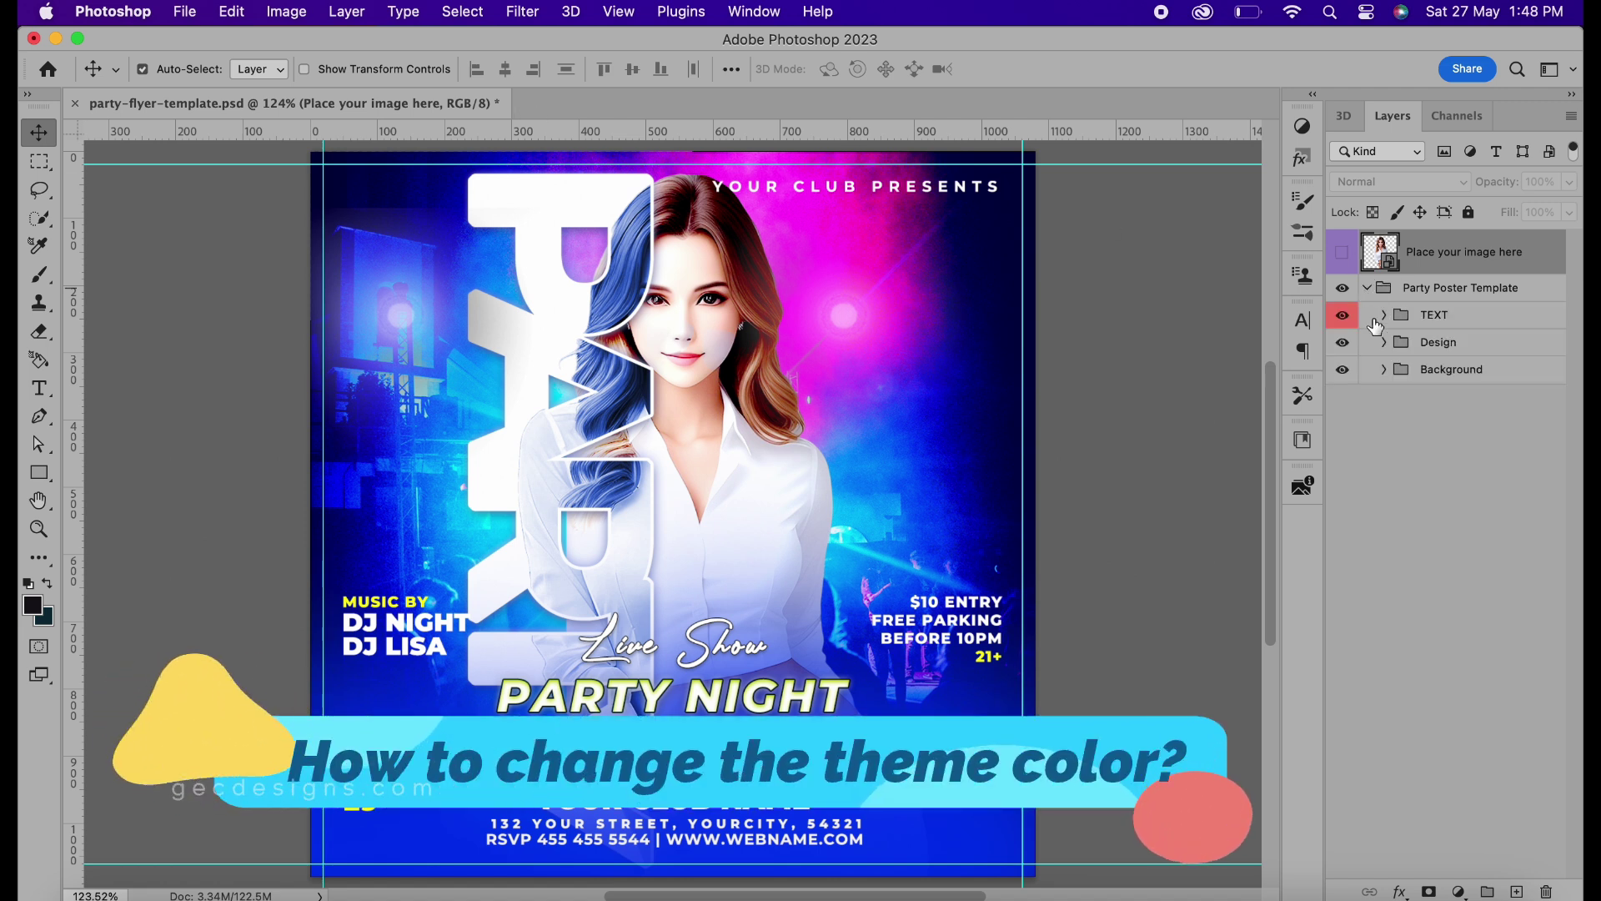
pyautogui.click(1384, 370)
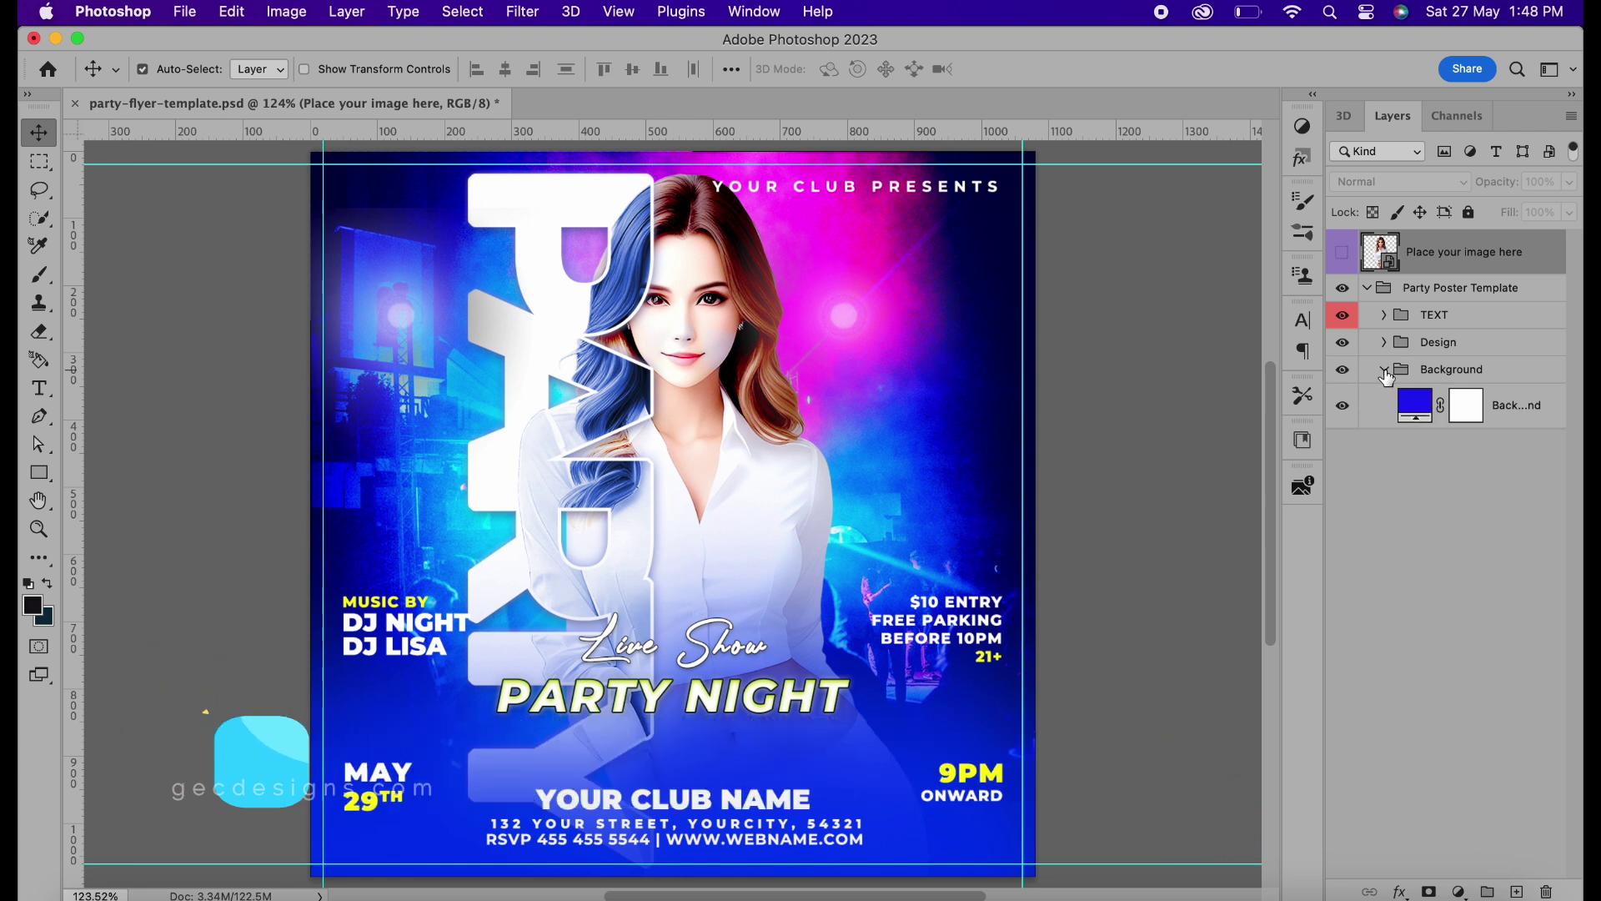
pyautogui.doubleClick(1413, 406)
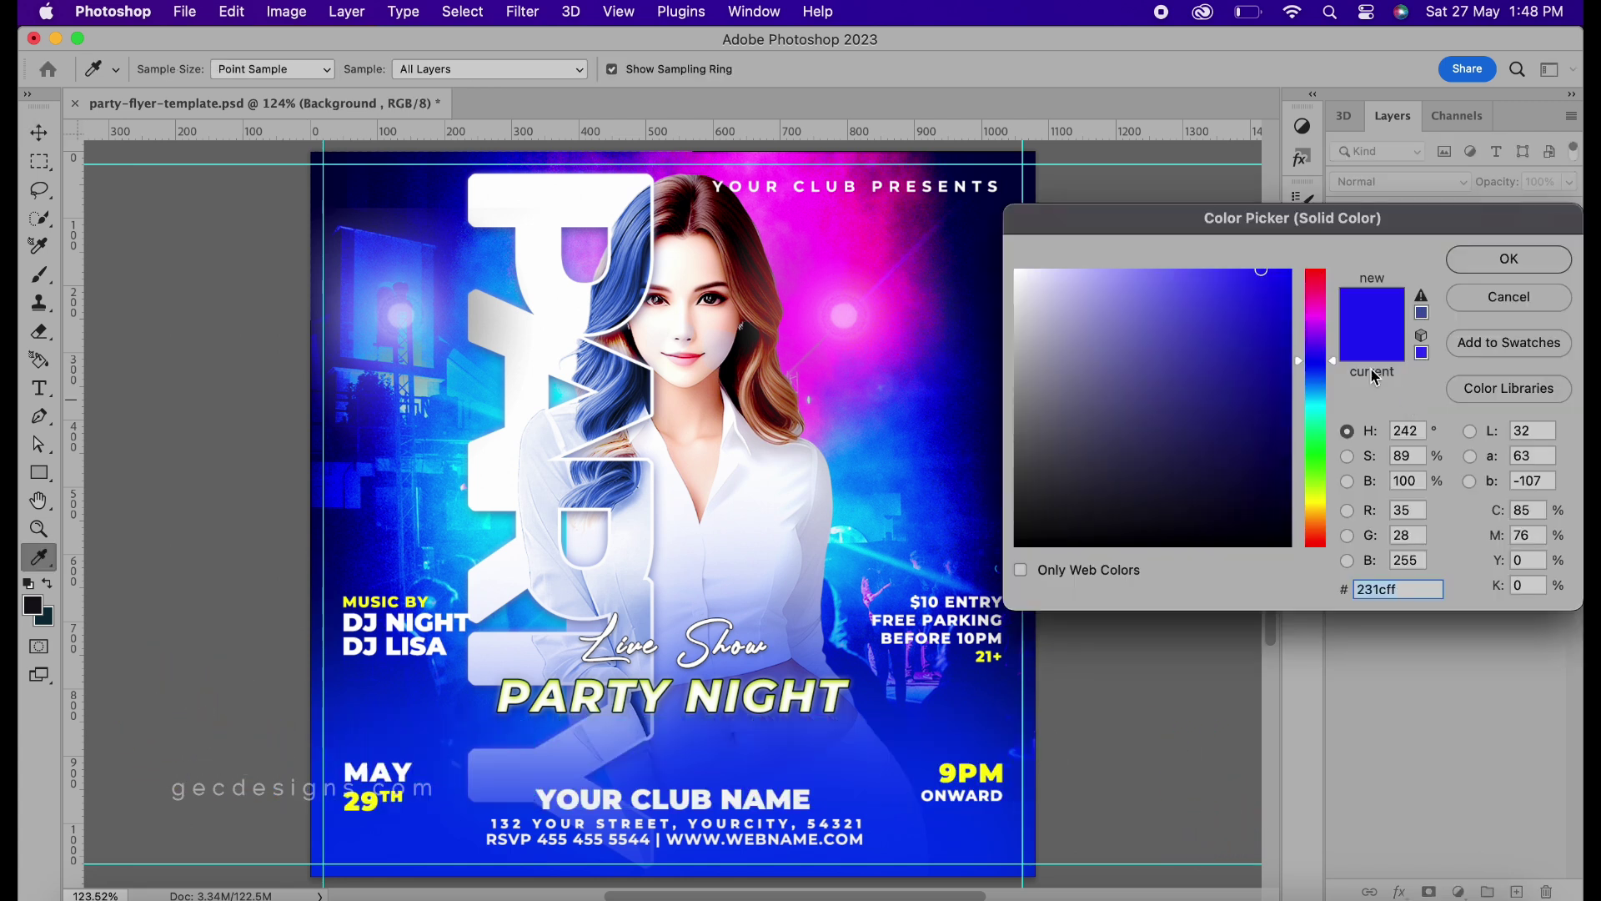
pyautogui.moveTo(1326, 361); pyautogui.dragTo(1320, 258)
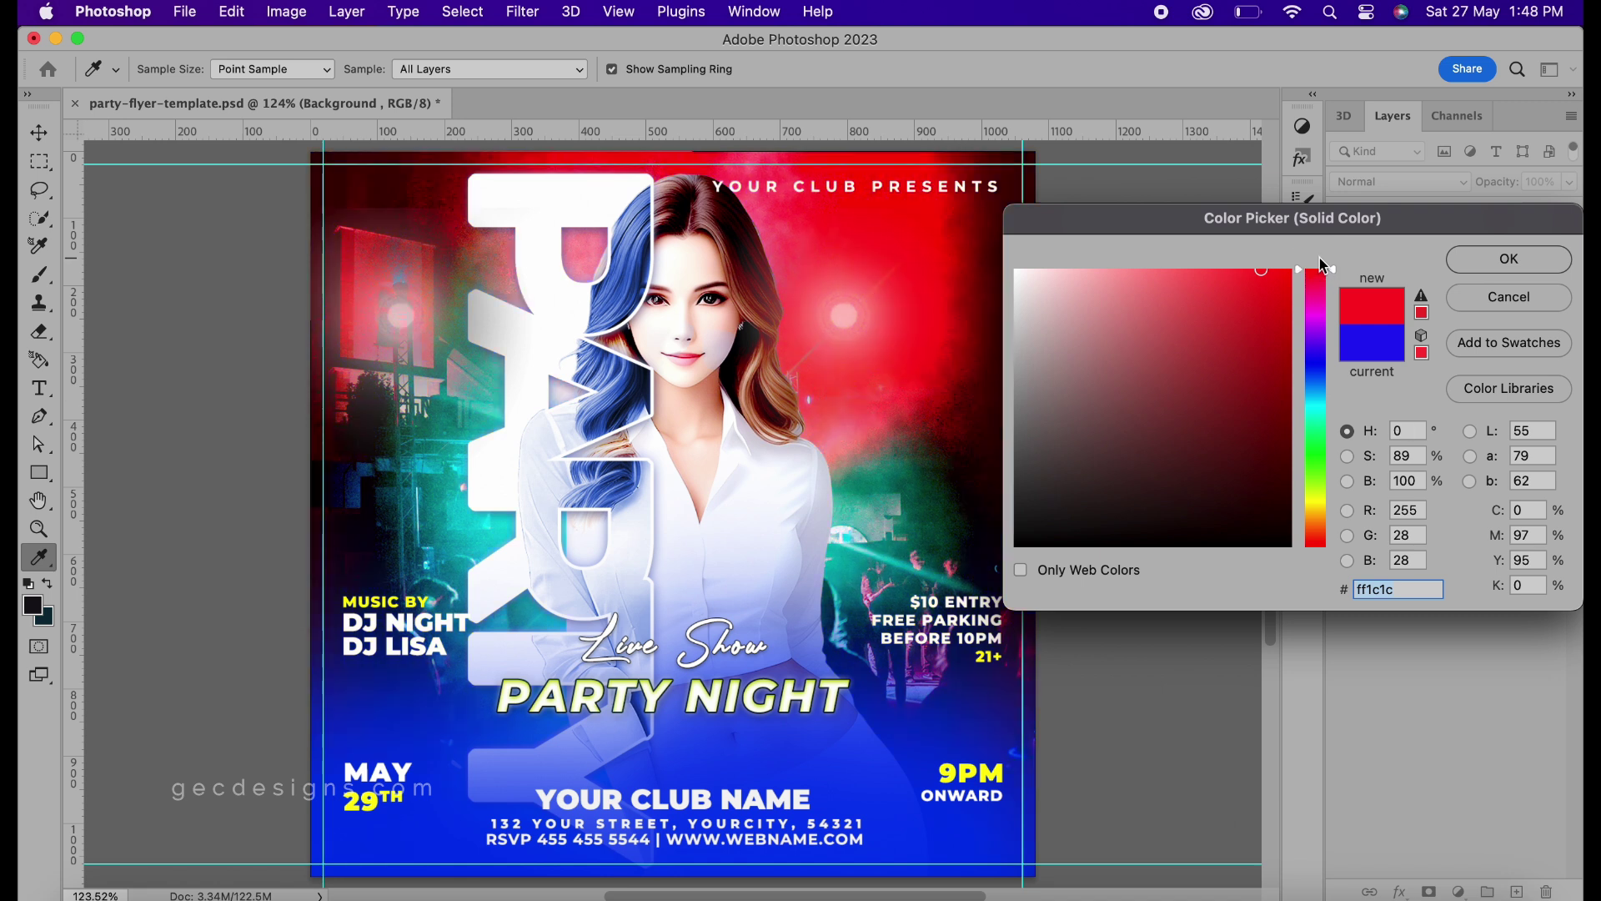
pyautogui.click(1510, 262)
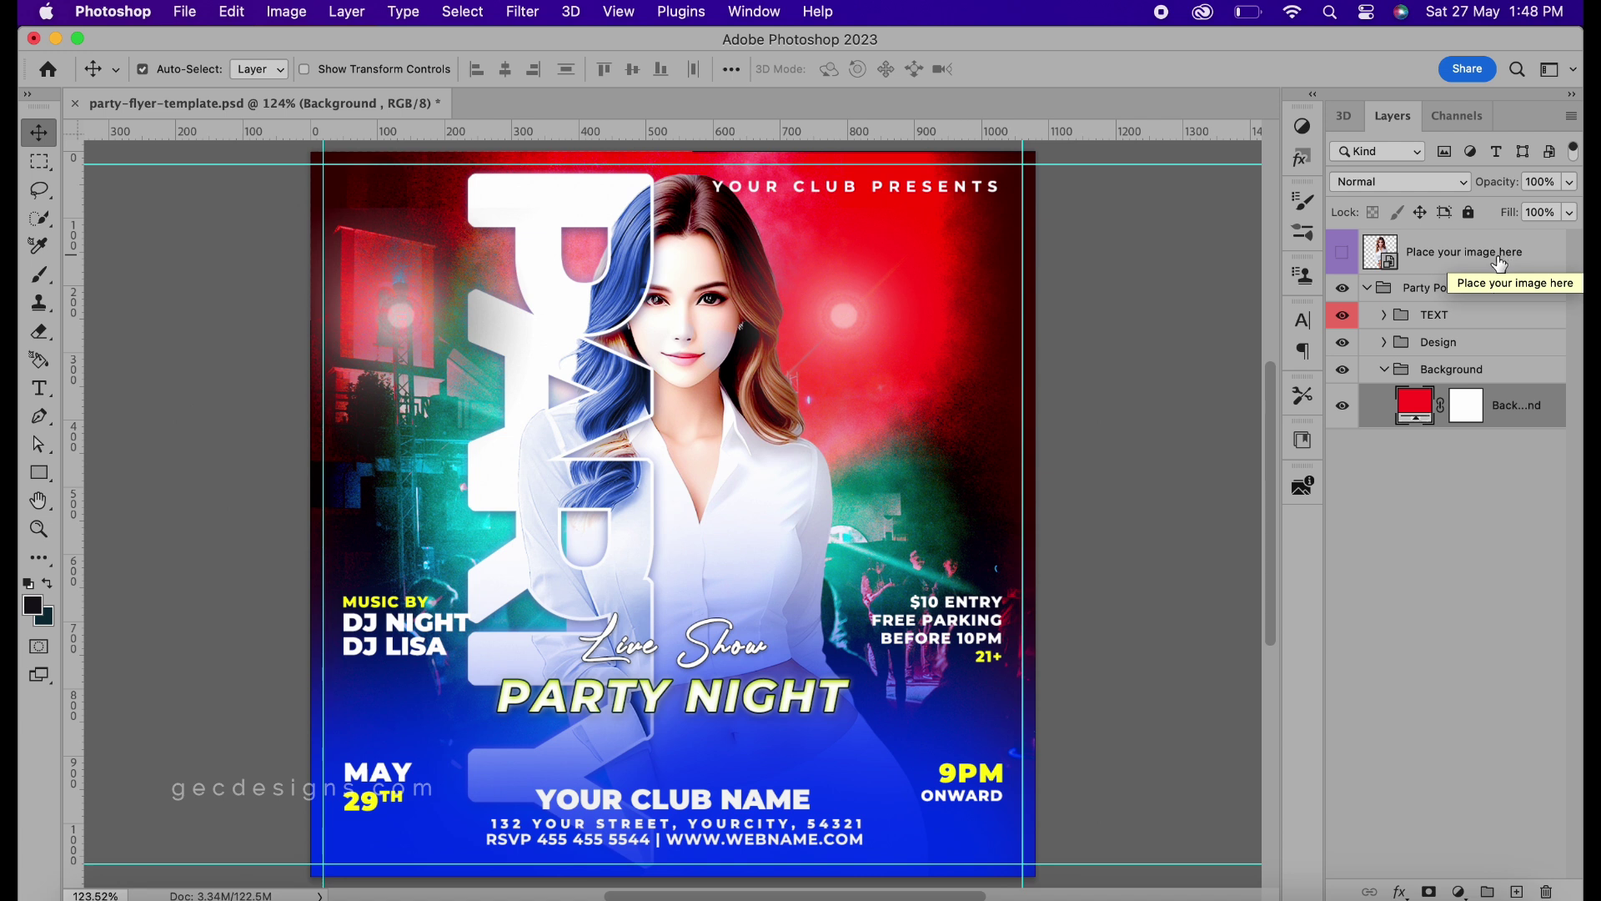
pyautogui.click(1385, 371)
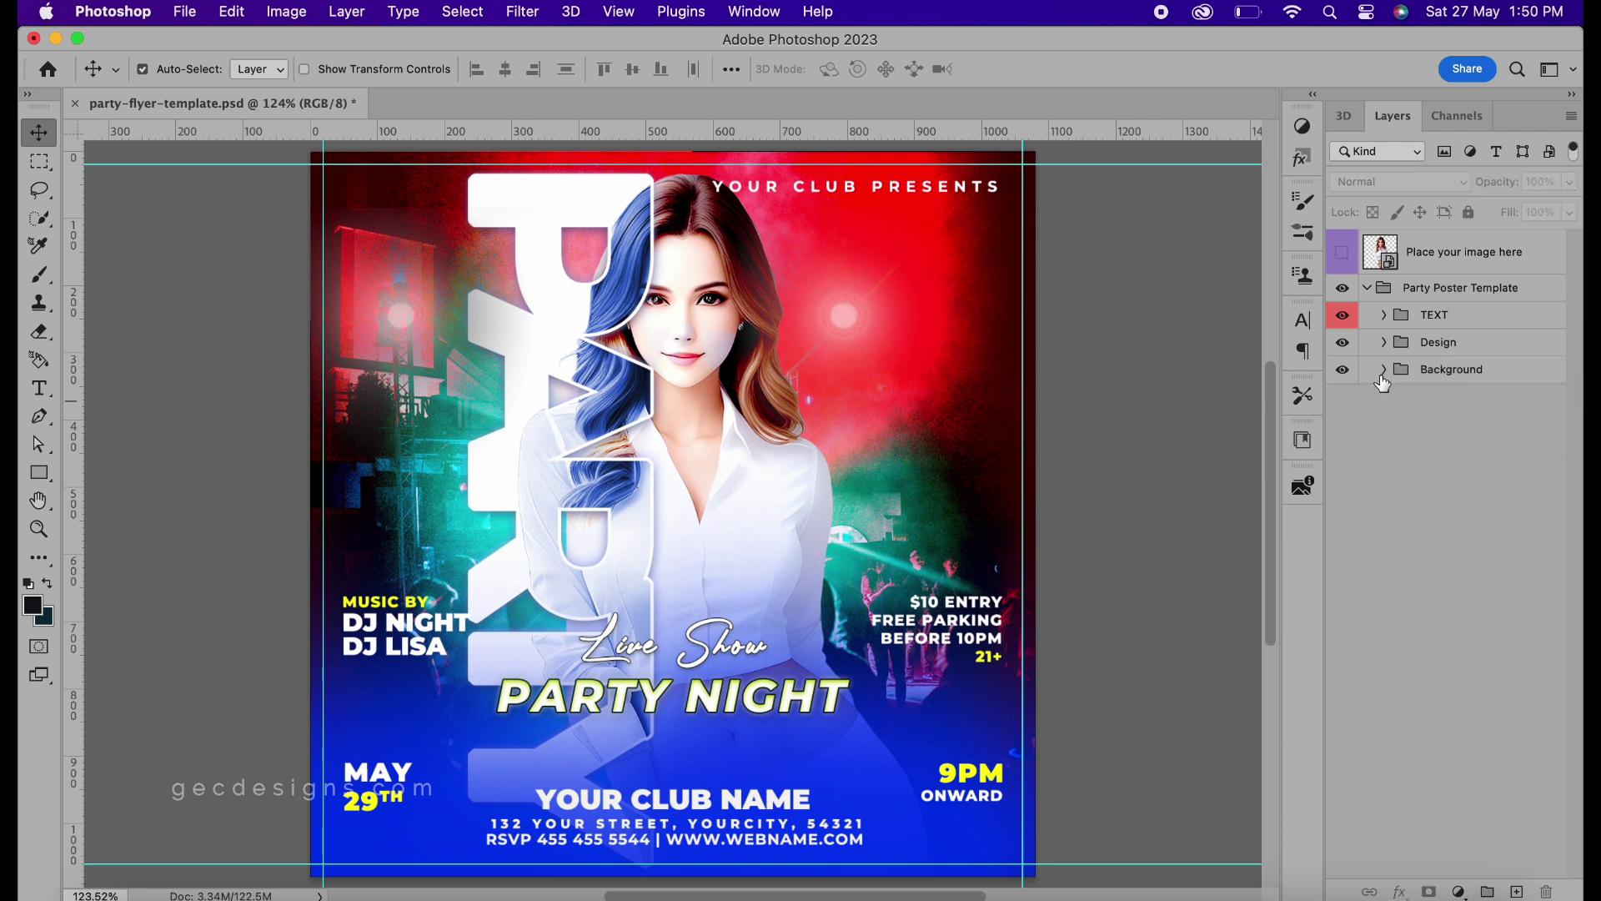
# Expand the Design group and select the lower footer layer further down the Layers panel
pyautogui.click(1385, 343)
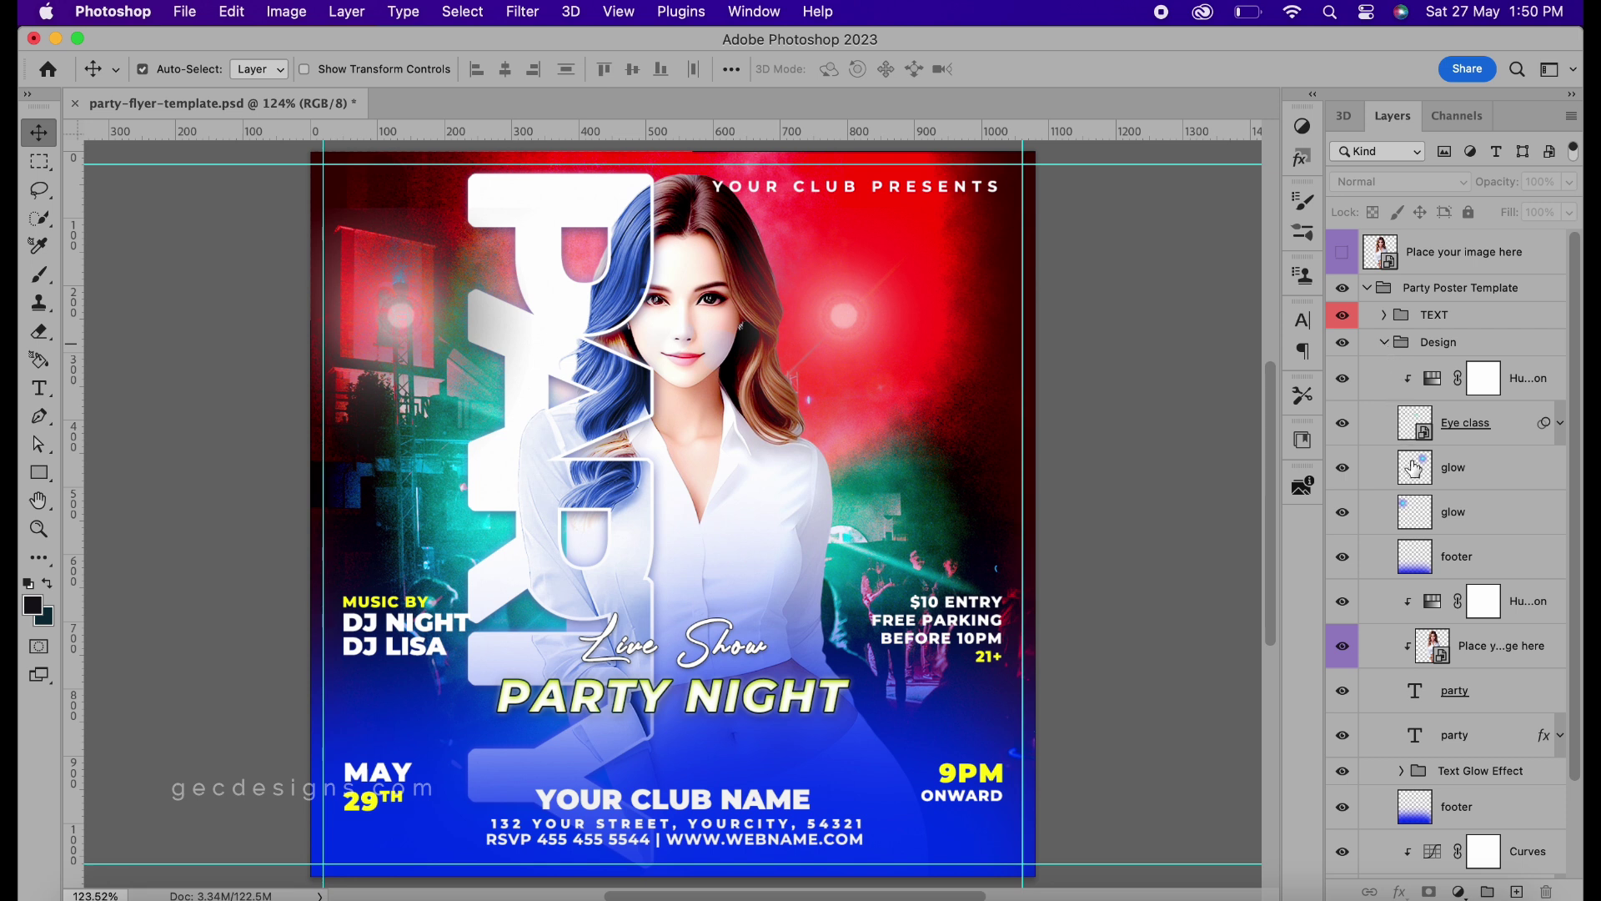
pyautogui.scroll(-1, 1422, 521)
pyautogui.scroll(-1, 1422, 521)
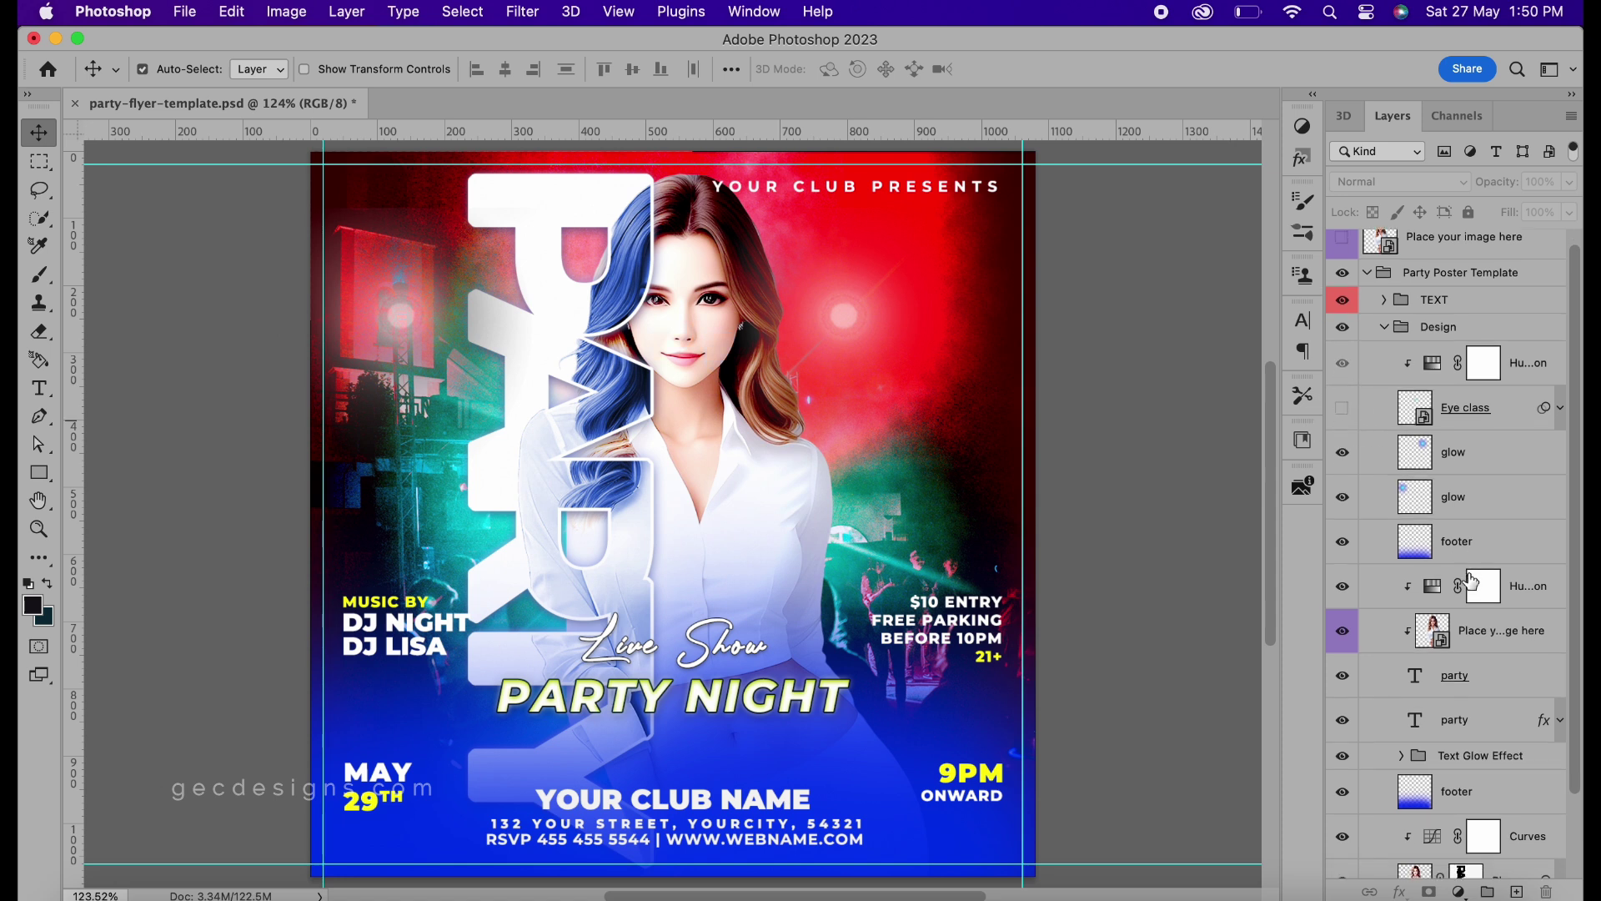
pyautogui.scroll(-2, 1459, 584)
pyautogui.scroll(-3, 1457, 606)
pyautogui.scroll(-1, 1448, 618)
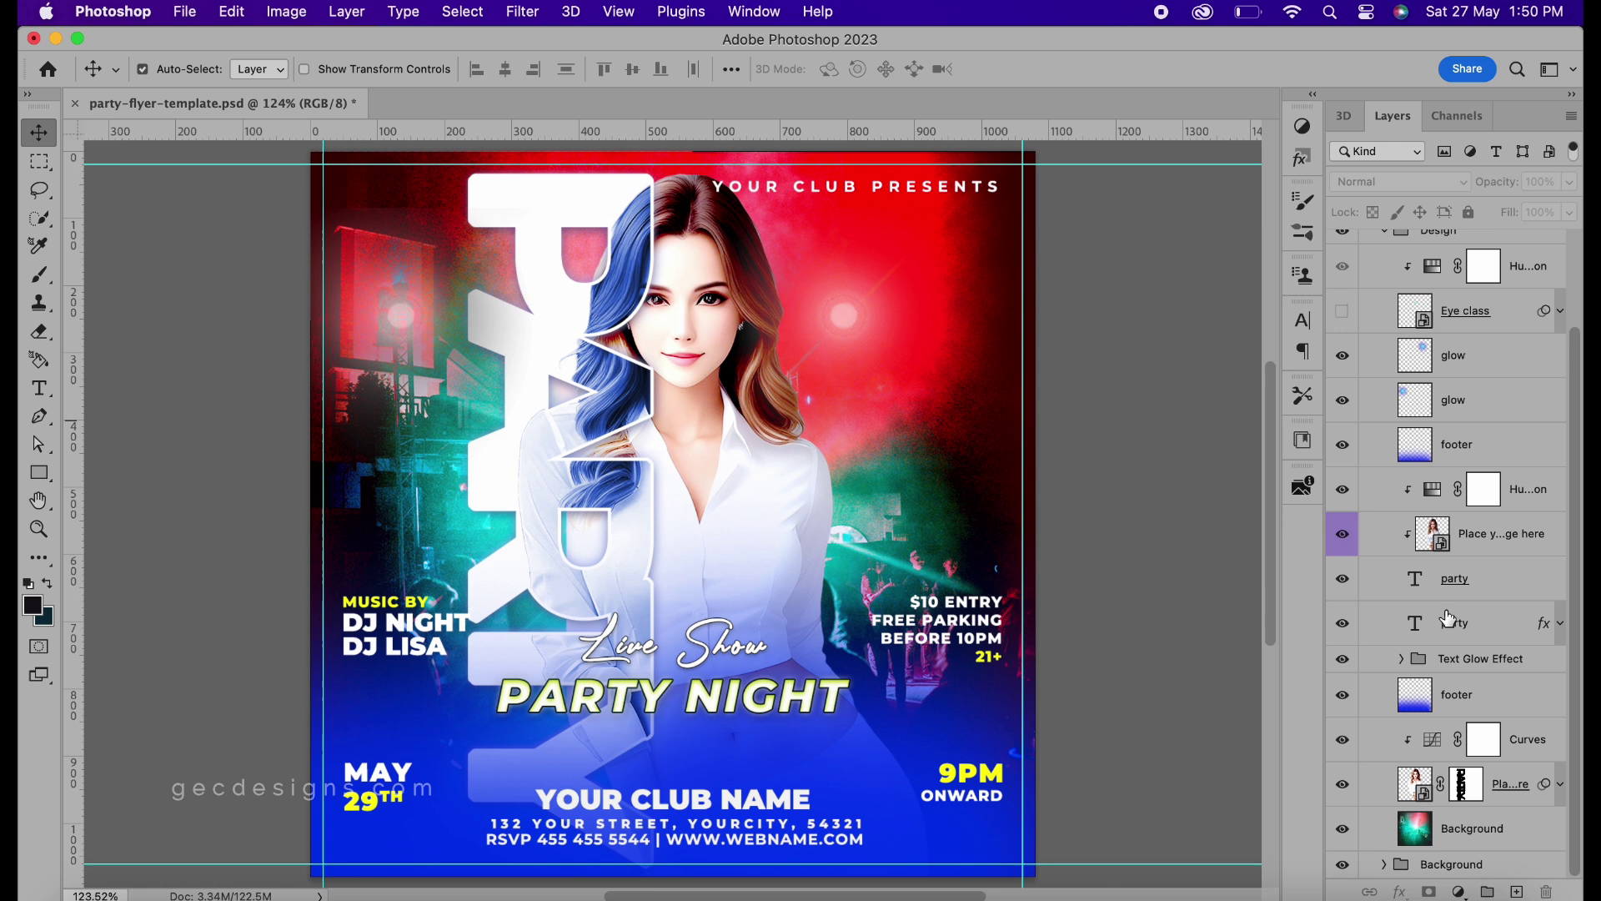
pyautogui.click(1487, 708)
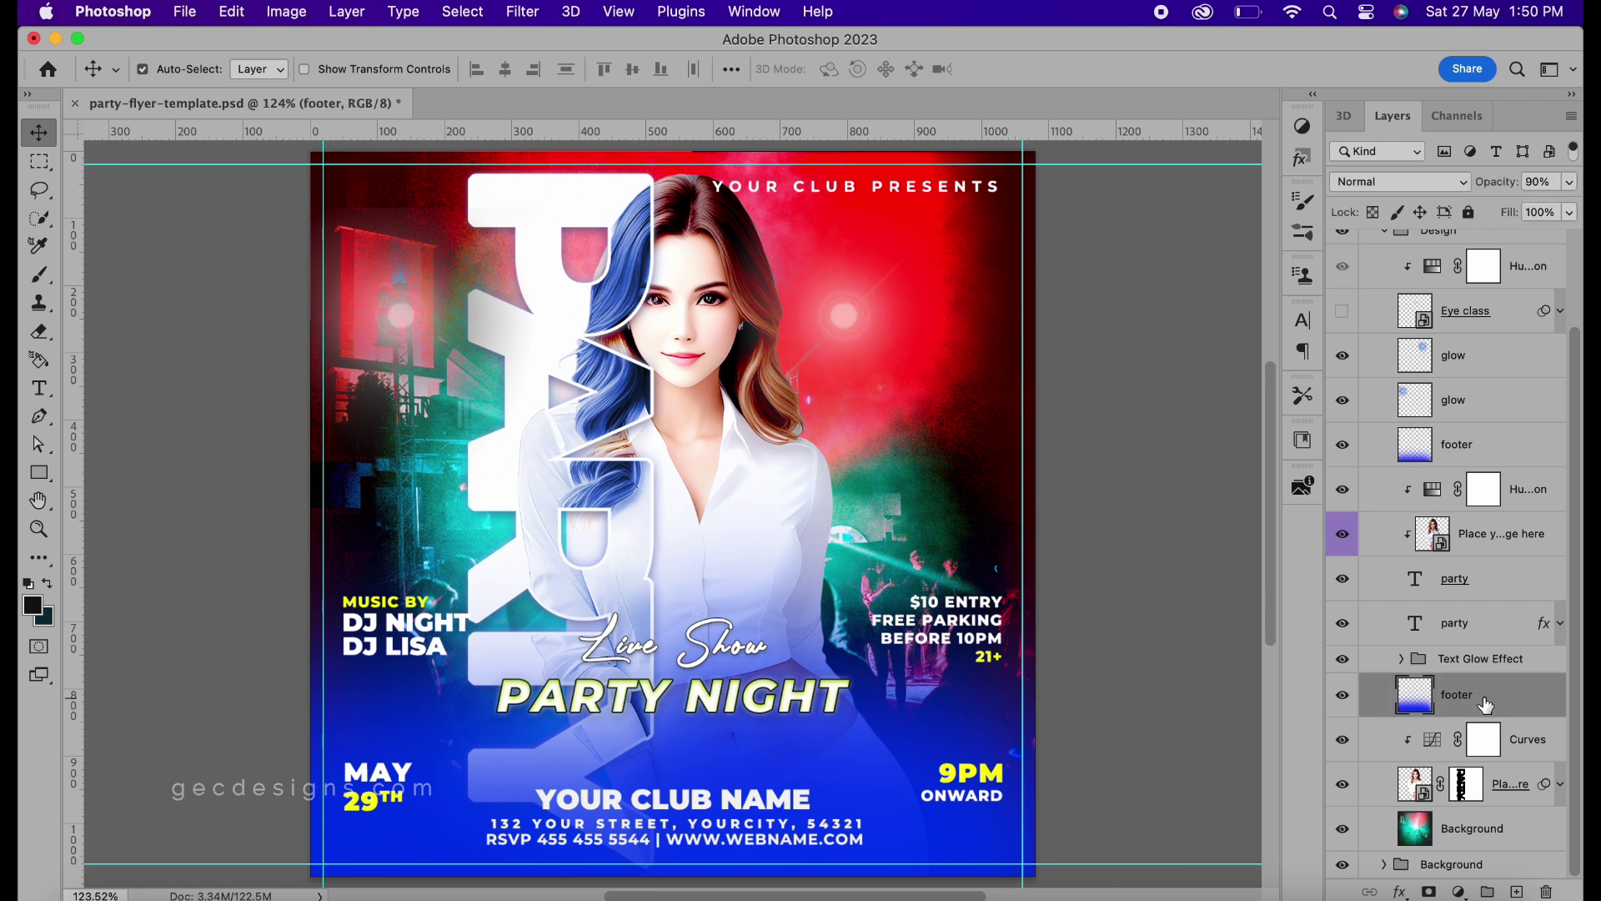
# Add a red ff5151 Color Overlay to the lower footer layer
pyautogui.rightClick(1487, 707)
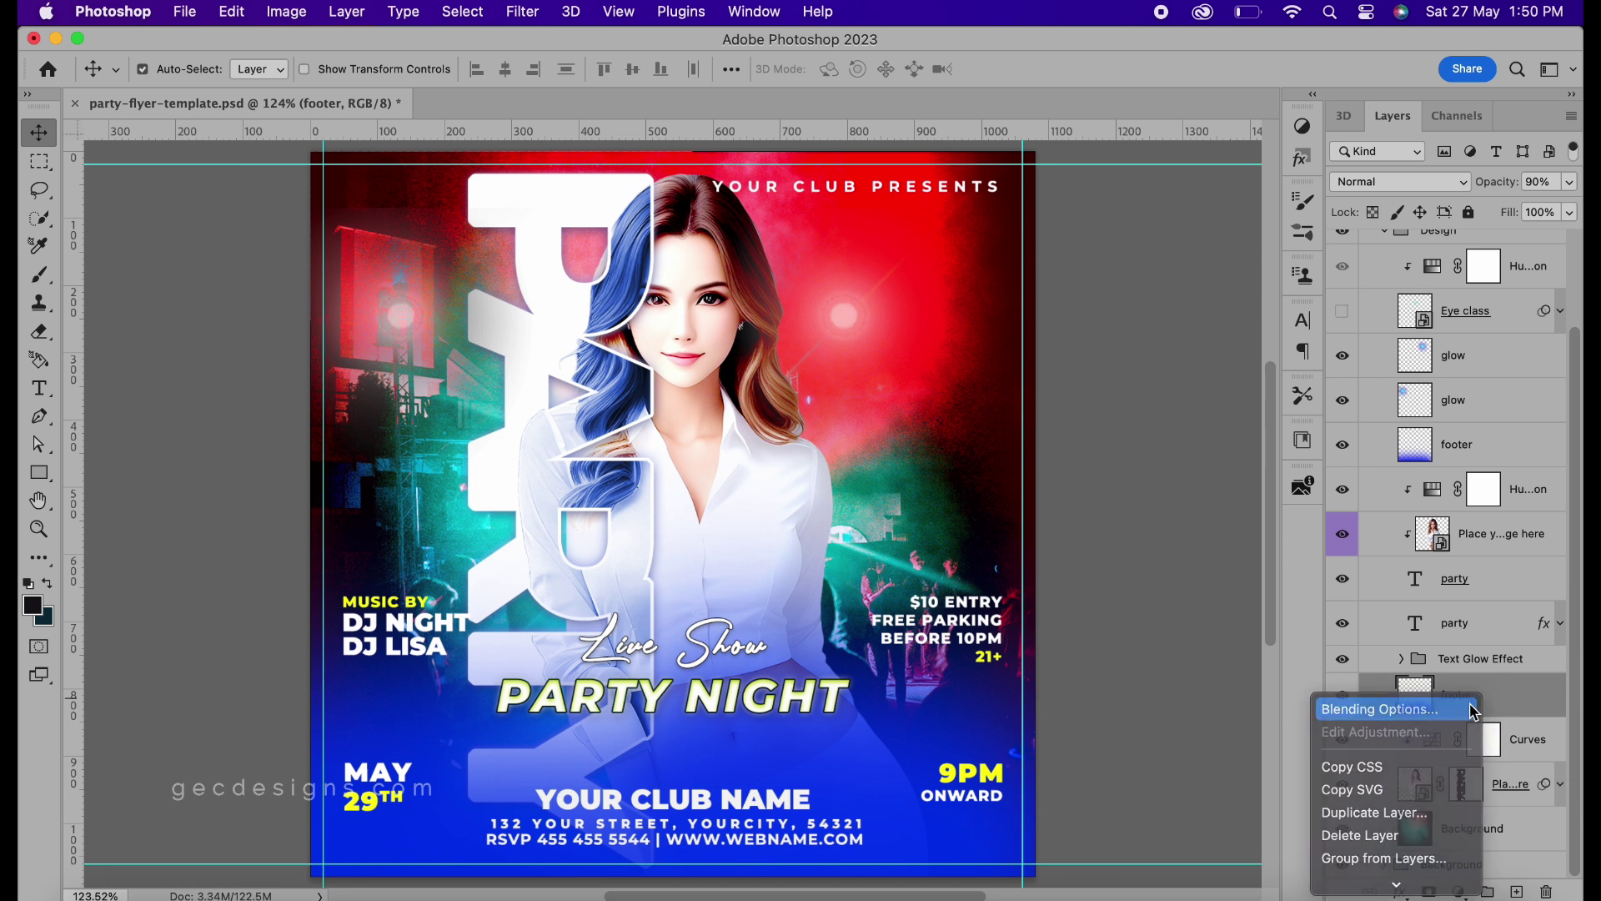
pyautogui.click(1472, 709)
pyautogui.click(927, 536)
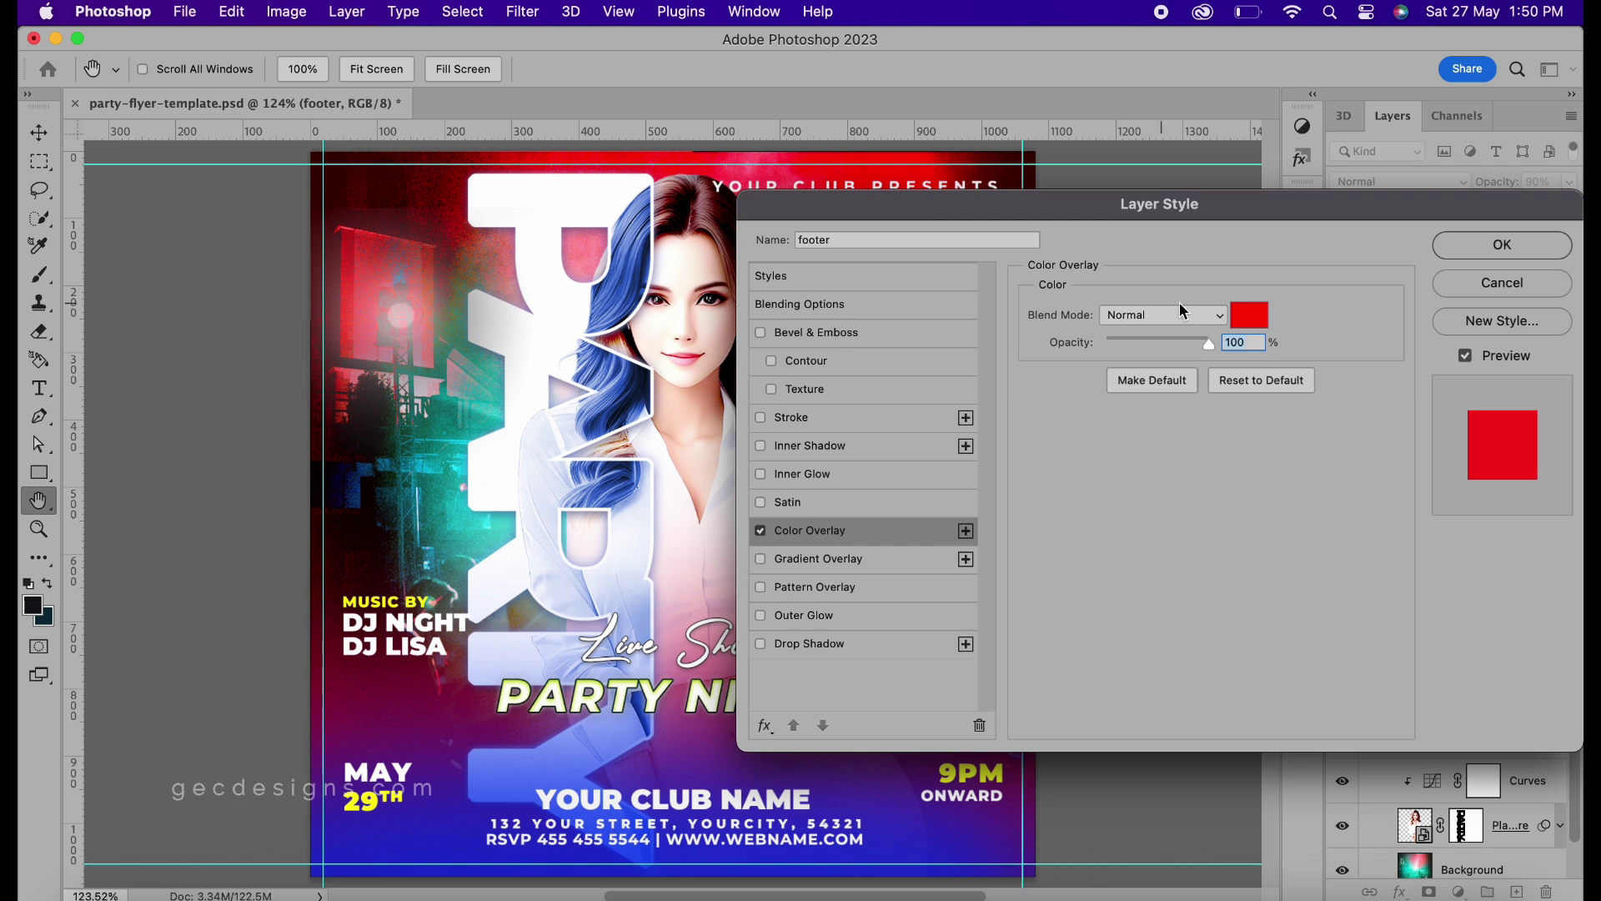
pyautogui.click(1249, 314)
pyautogui.moveTo(1215, 277); pyautogui.dragTo(1202, 265)
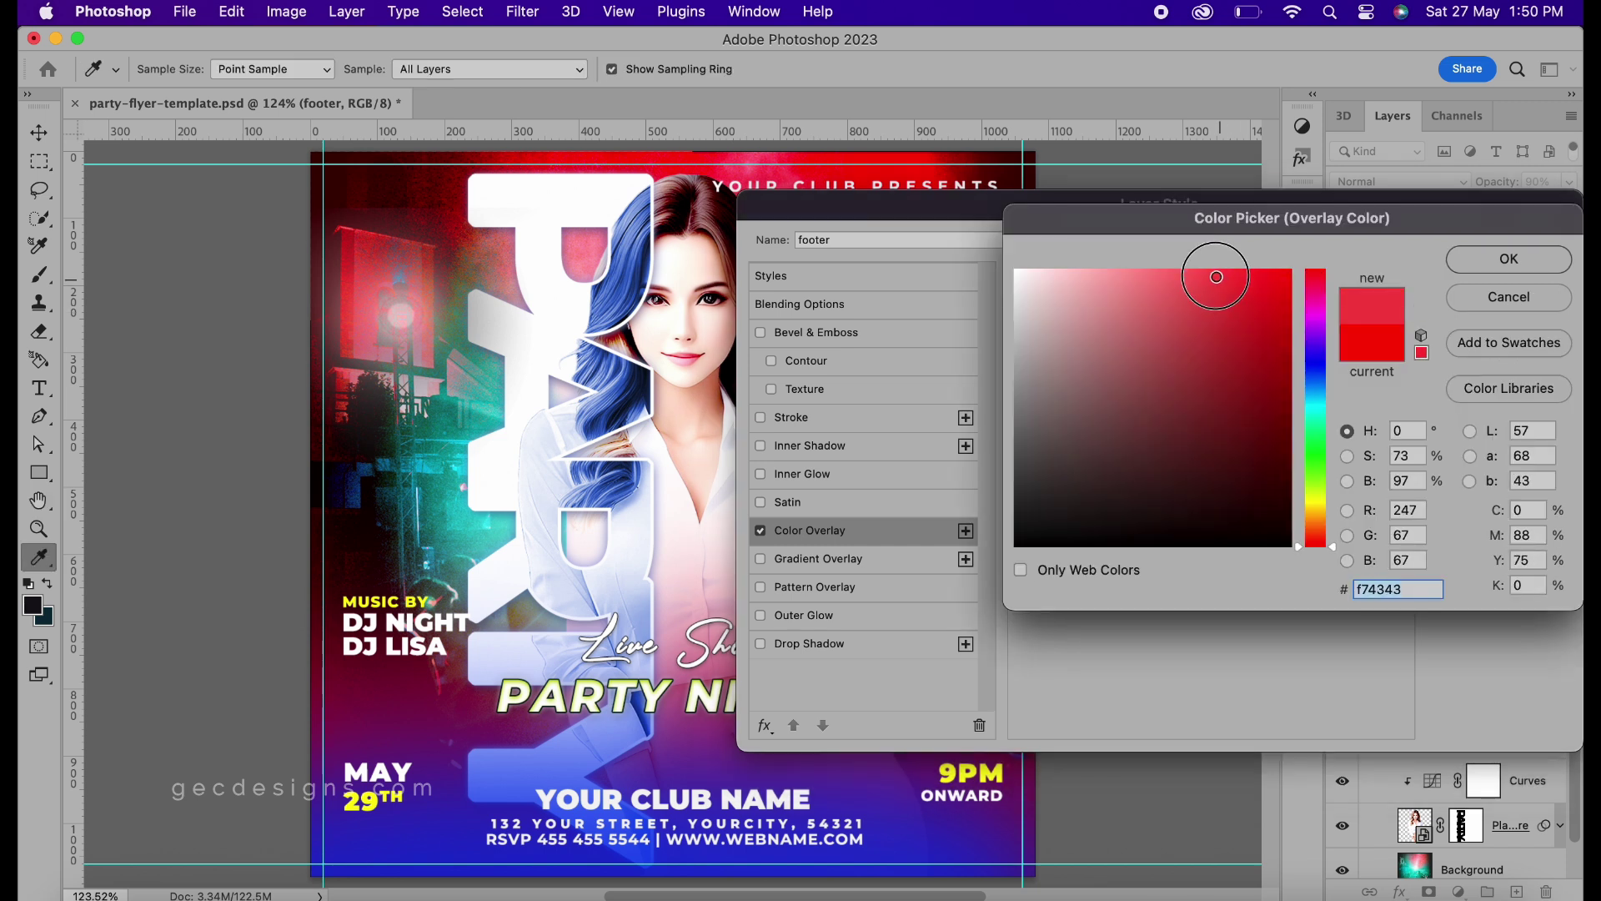
pyautogui.click(1490, 263)
pyautogui.click(1494, 262)
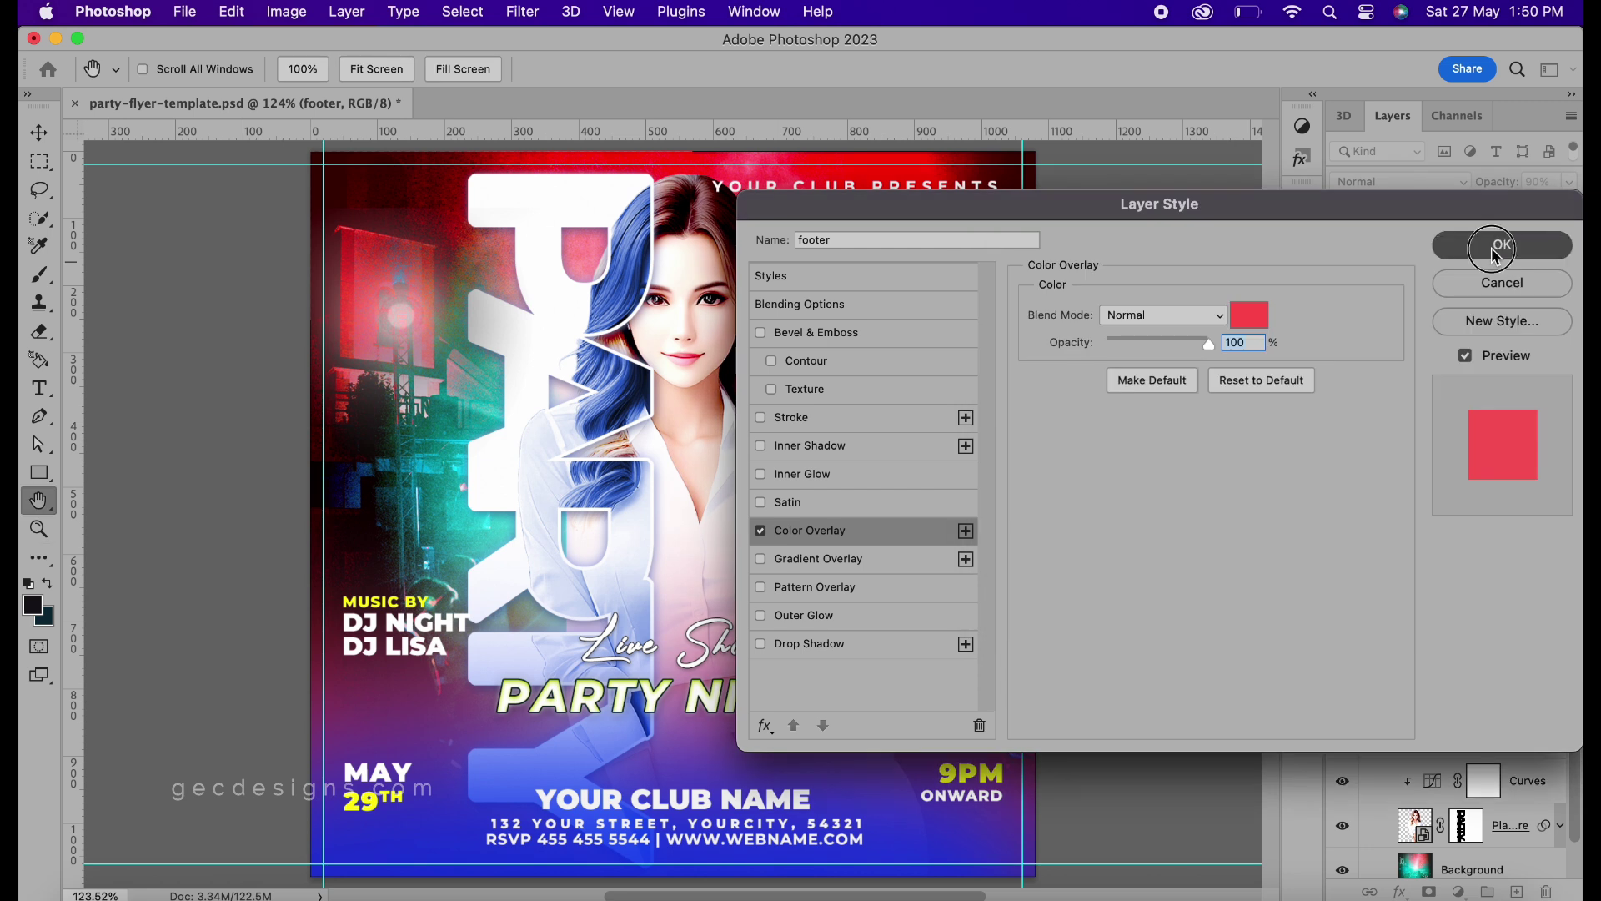
# Apply the same red Color Overlay to the upper footer layer
pyautogui.rightClick(1491, 446)
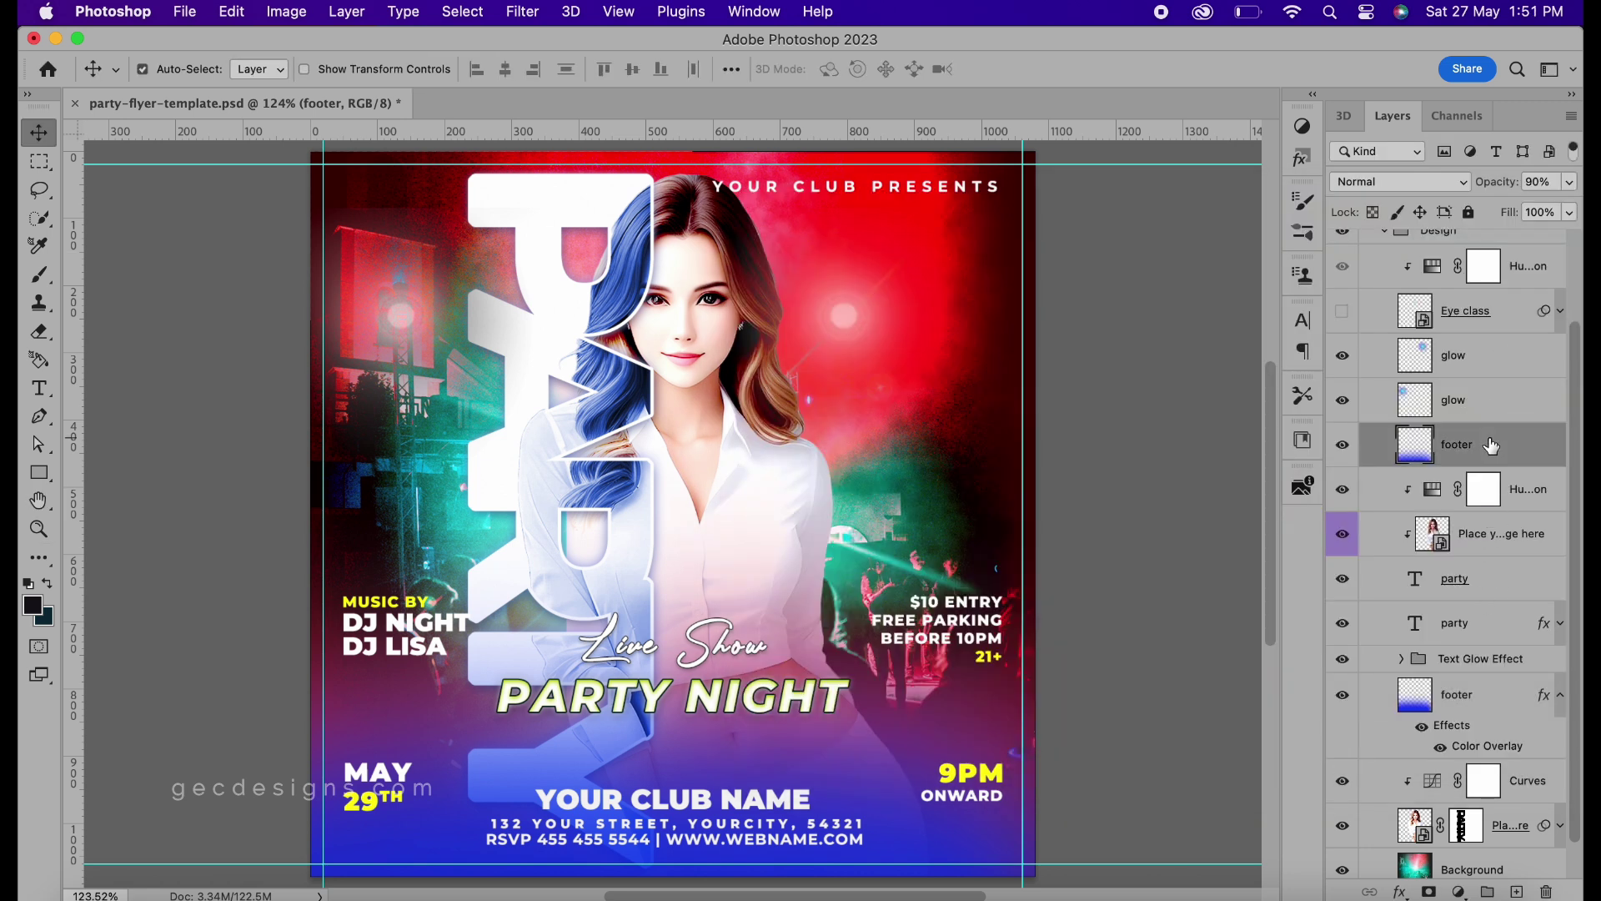
pyautogui.click(1450, 452)
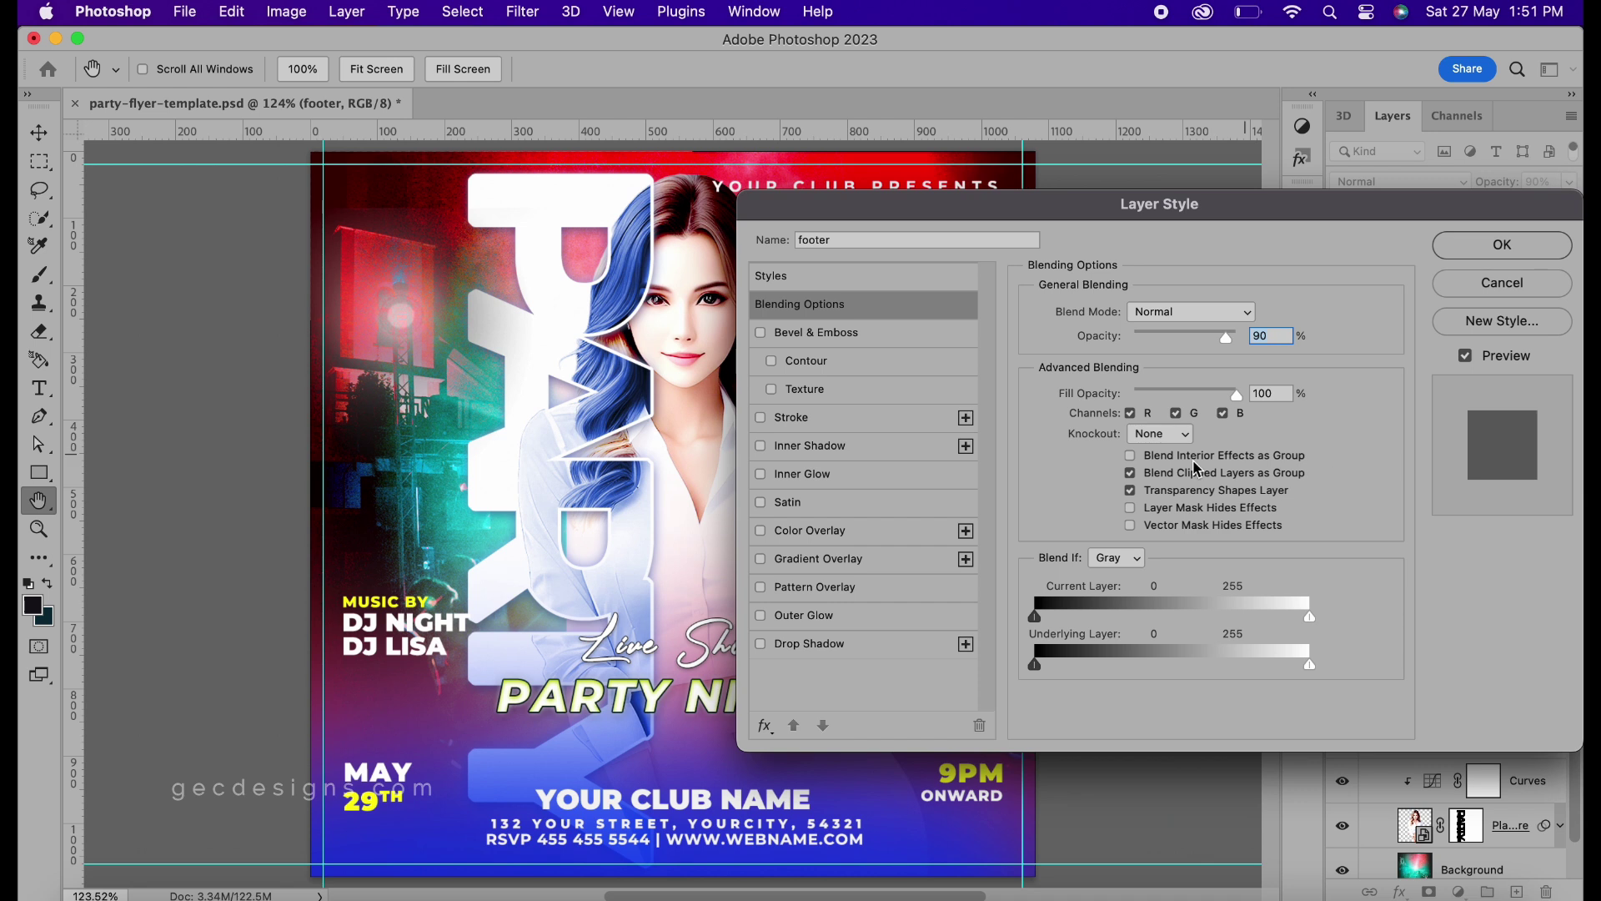
pyautogui.click(877, 534)
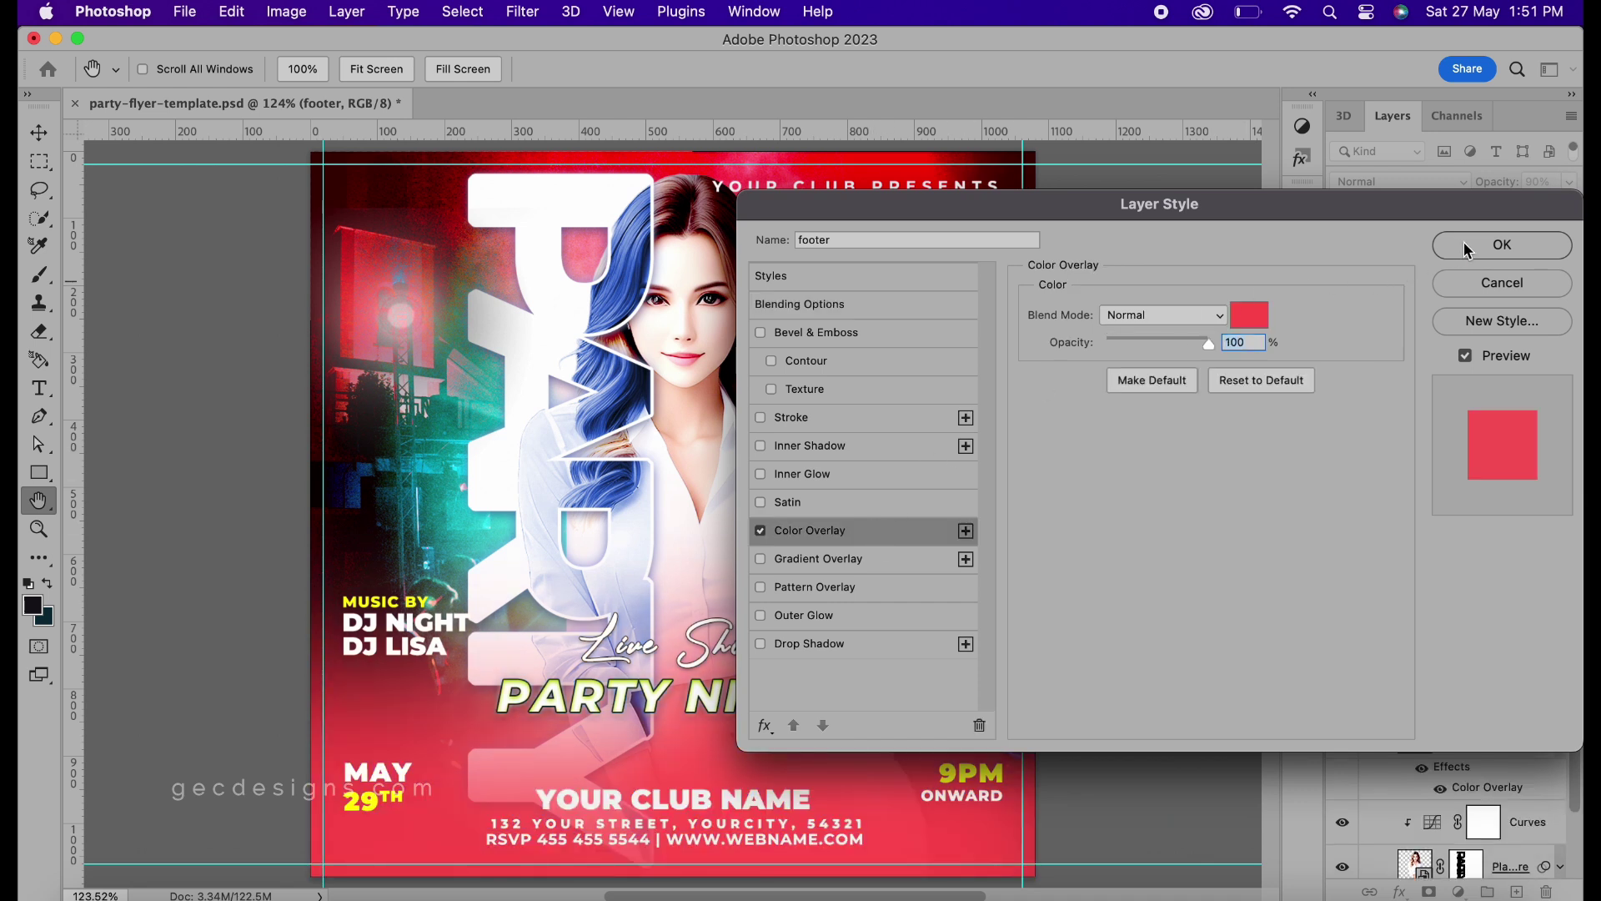
pyautogui.click(1468, 246)
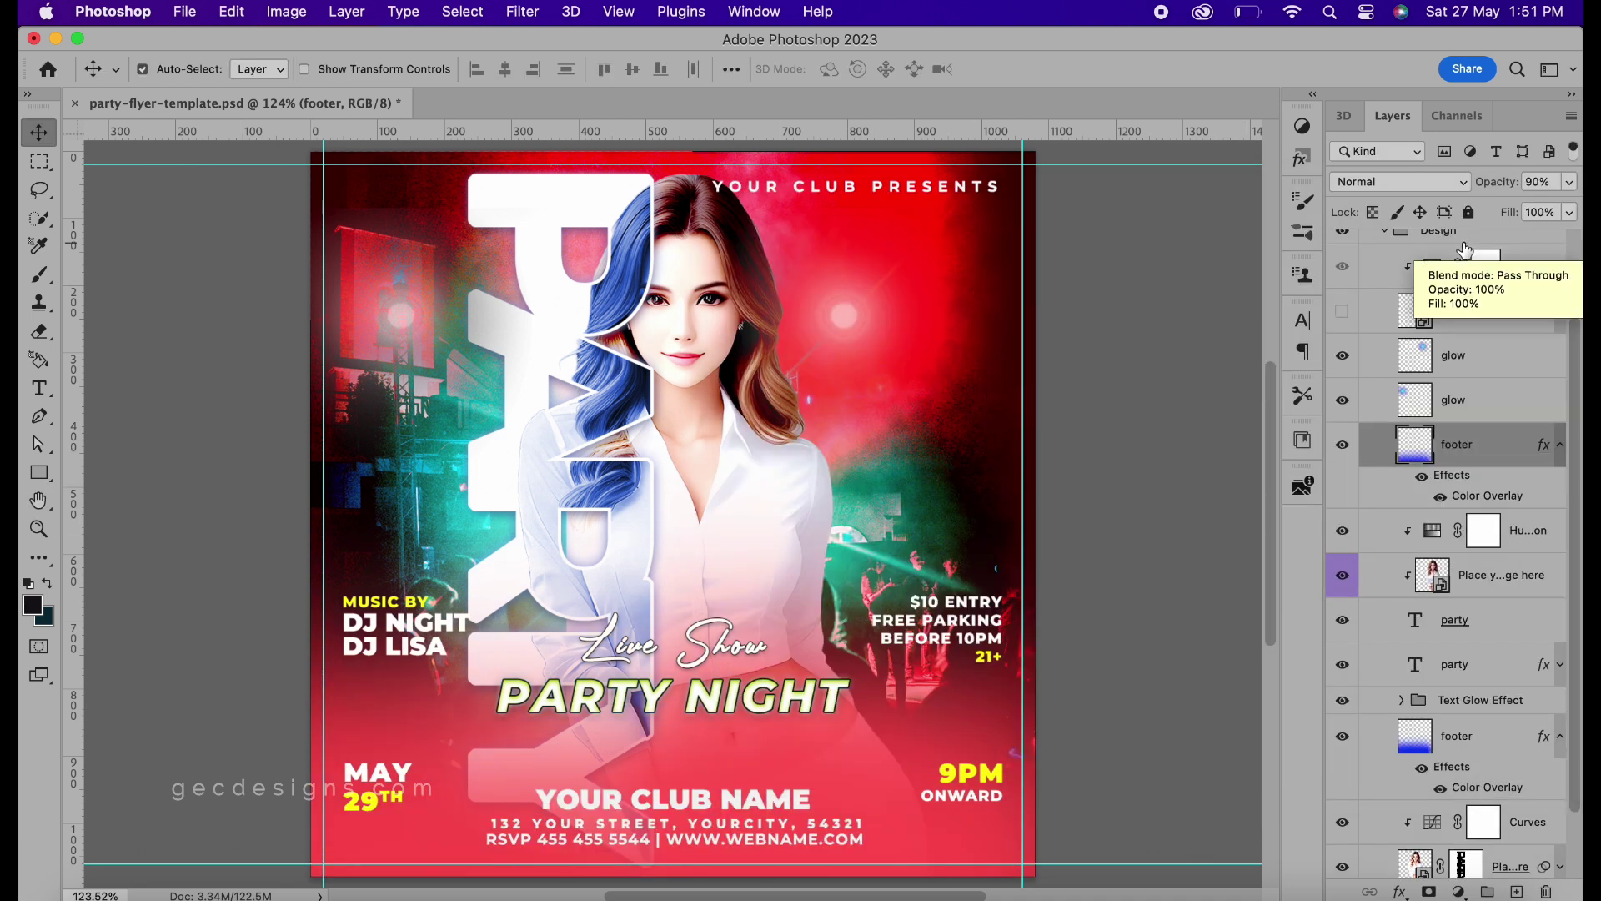
# Set the hair's Hue/Saturation hue to 0 for red, then close the Properties panel
pyautogui.doubleClick(1431, 534)
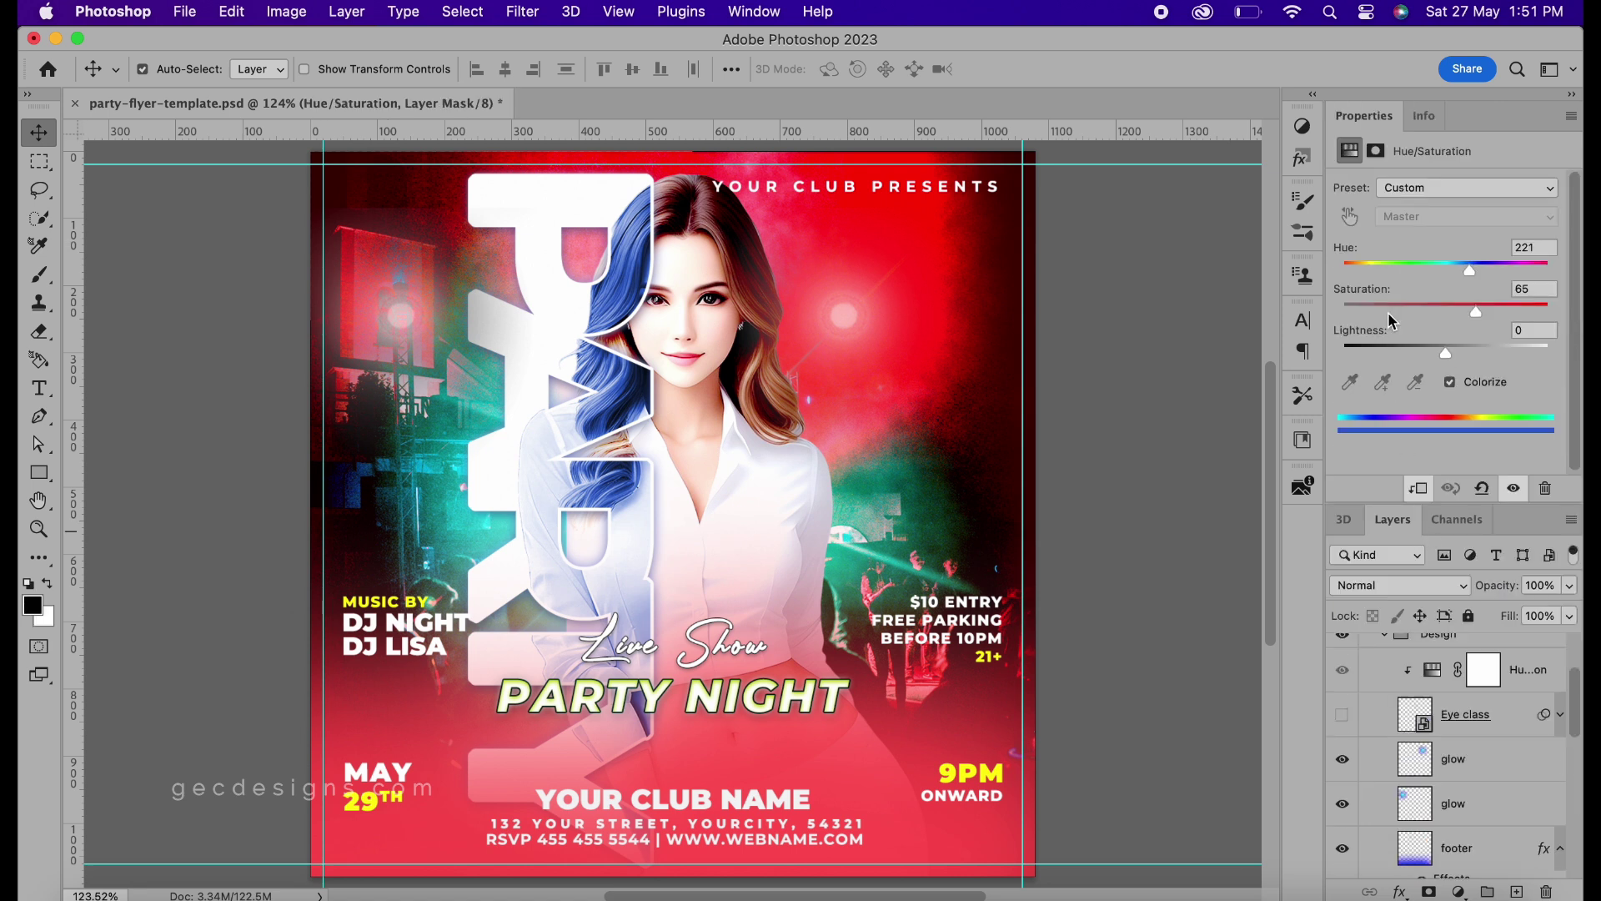
pyautogui.moveTo(1472, 270); pyautogui.dragTo(1311, 292)
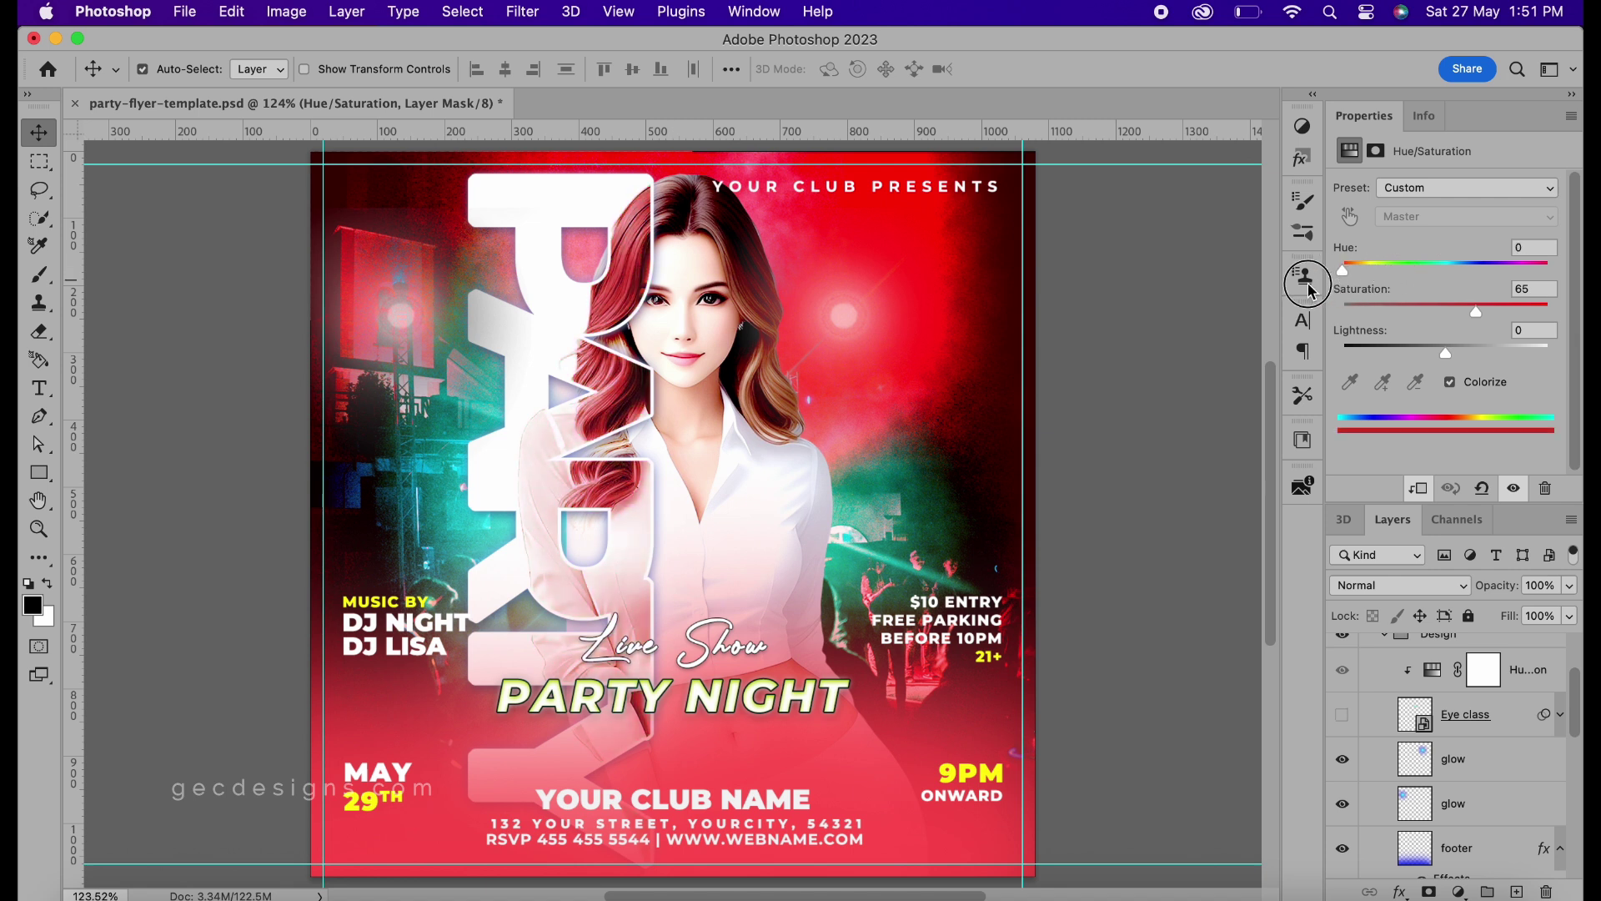
pyautogui.click(1571, 116)
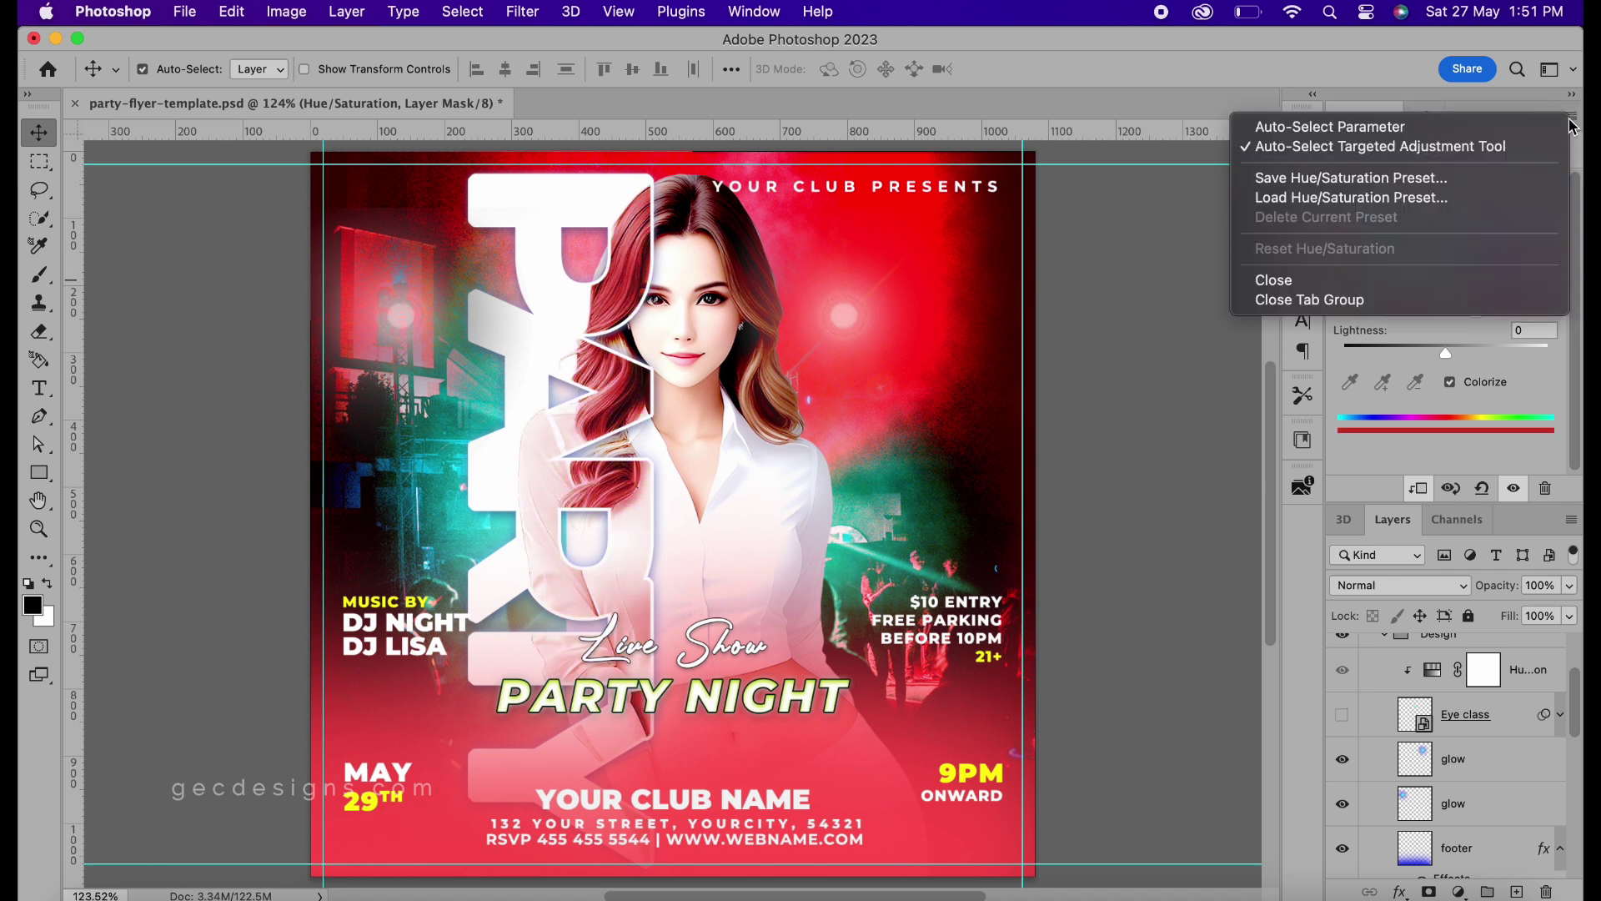
pyautogui.click(1441, 300)
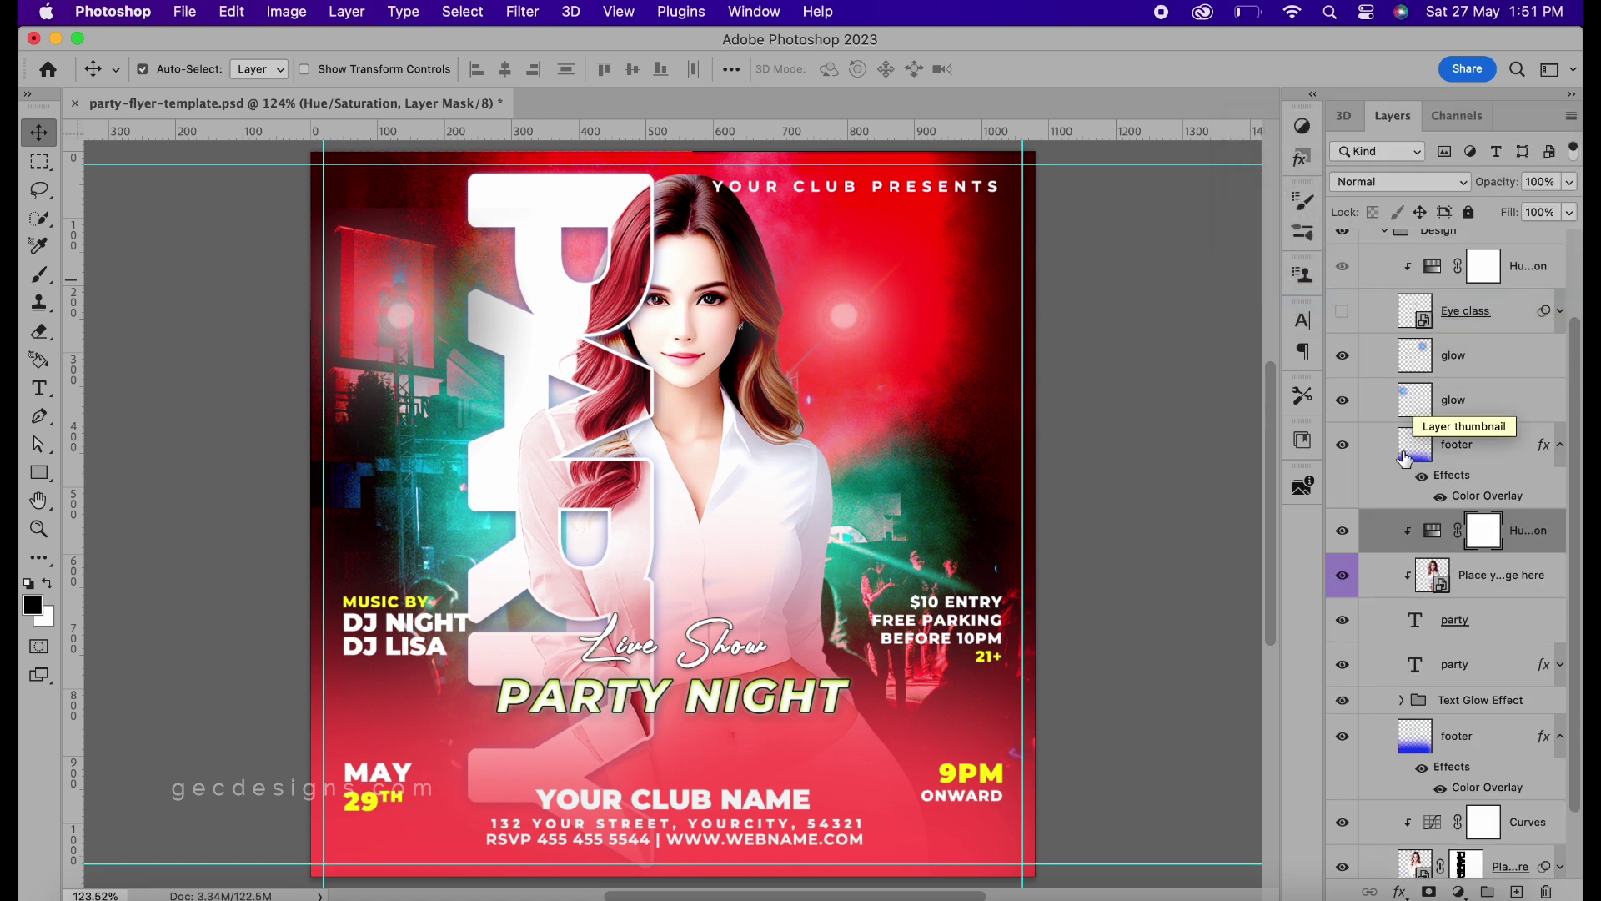
# Collapse the Design group, expand TEXT, and select the PARTY NIGHT layer
pyautogui.scroll(3, 1407, 433)
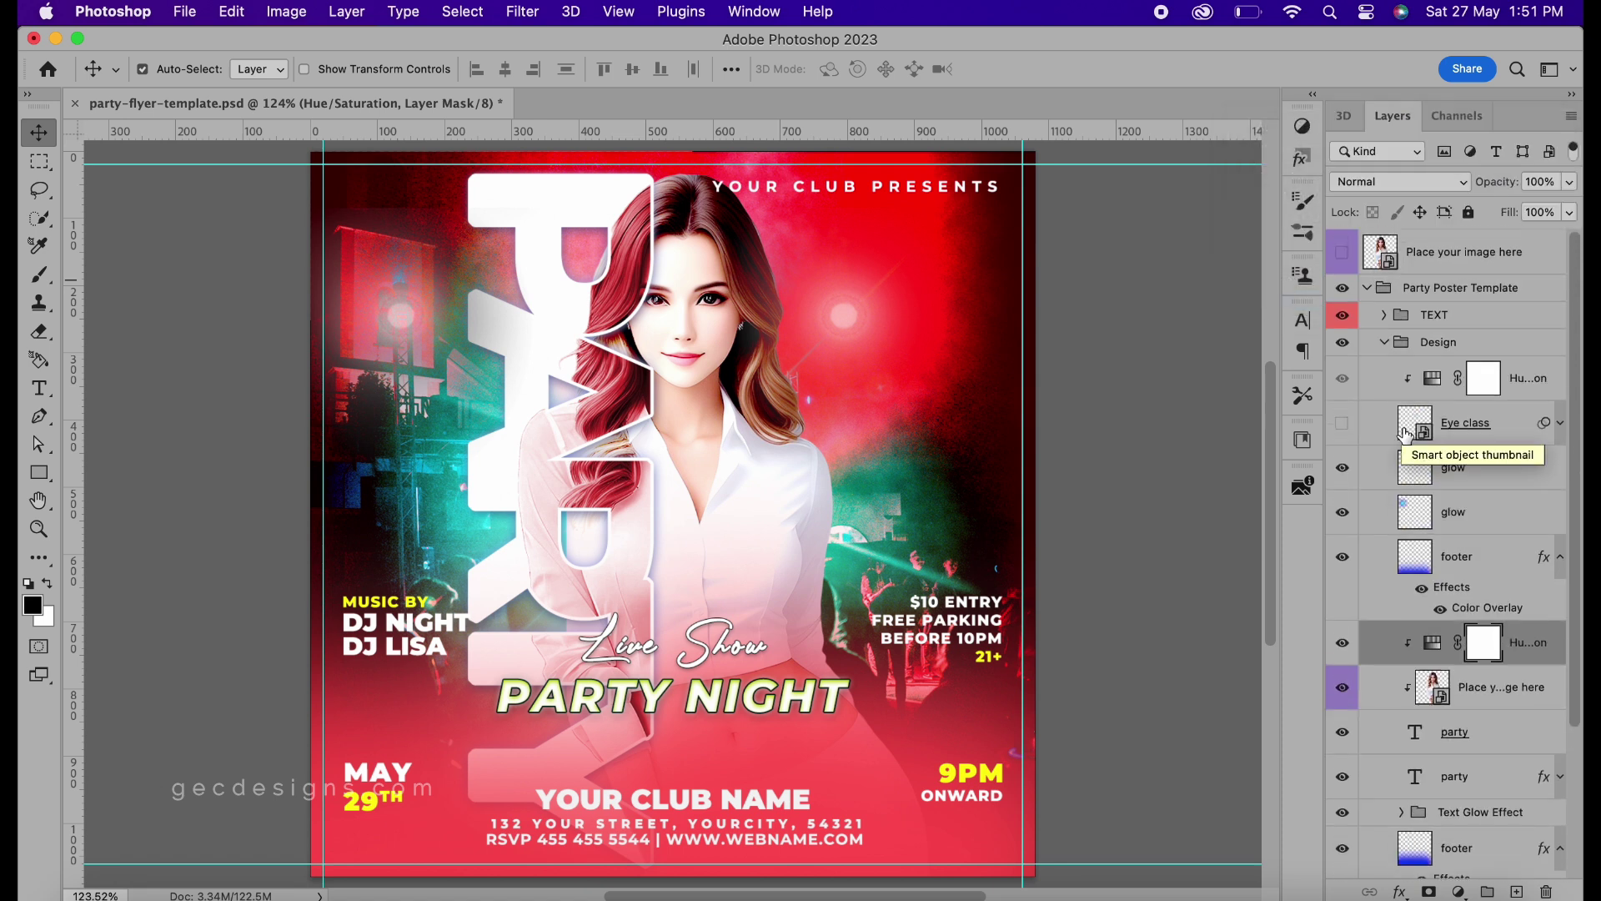
pyautogui.click(1385, 342)
pyautogui.click(1384, 316)
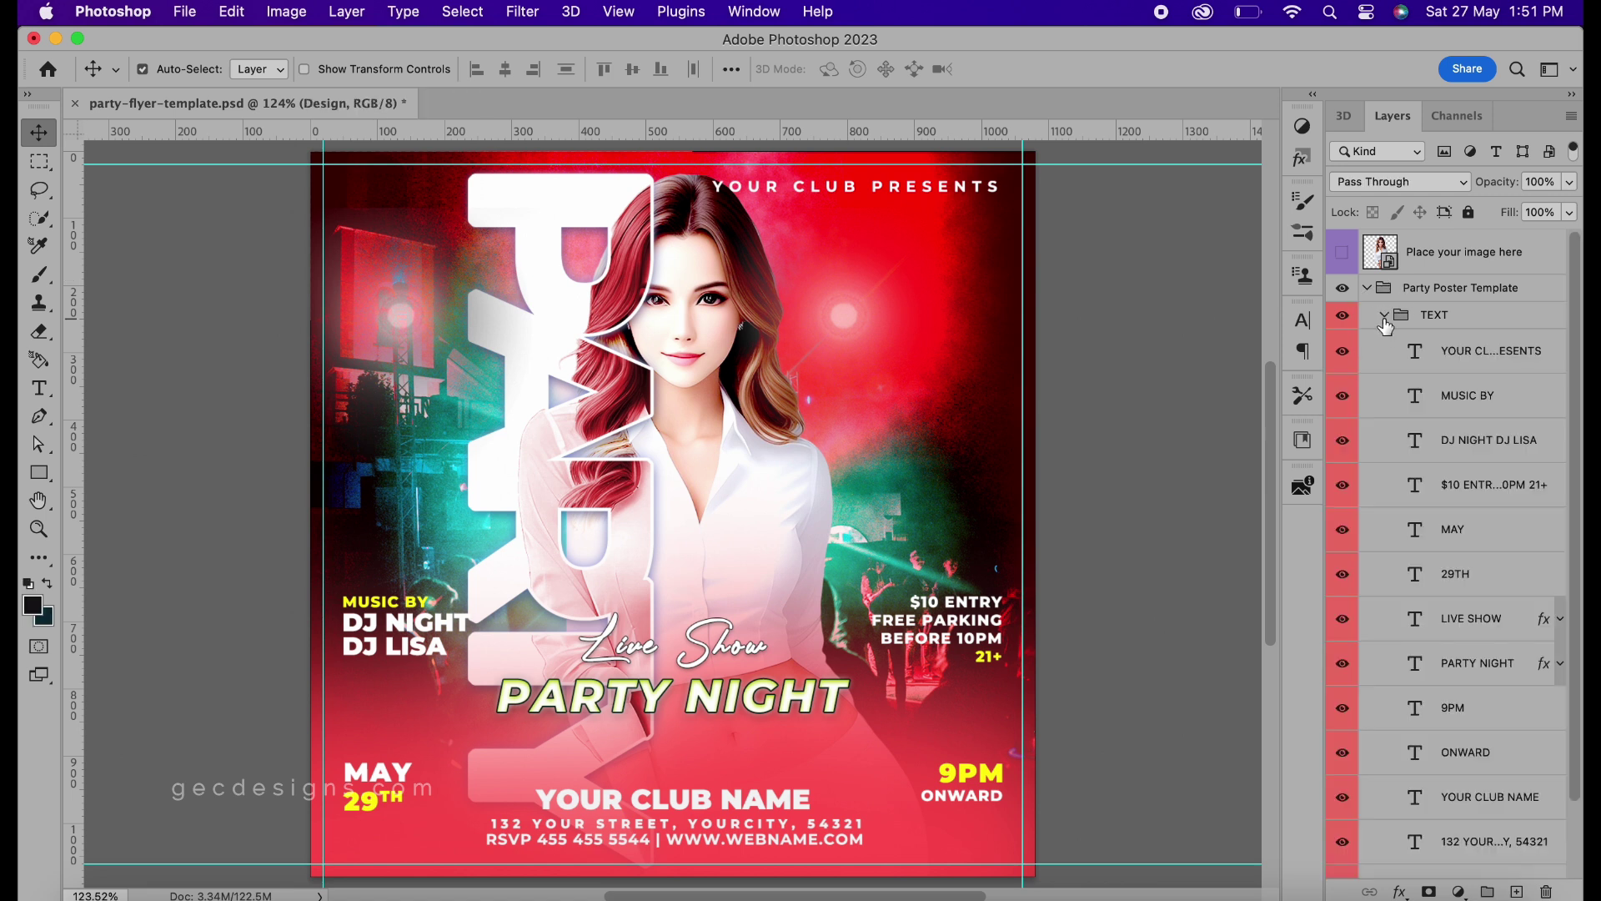
pyautogui.scroll(-1, 1434, 671)
pyautogui.click(1461, 659)
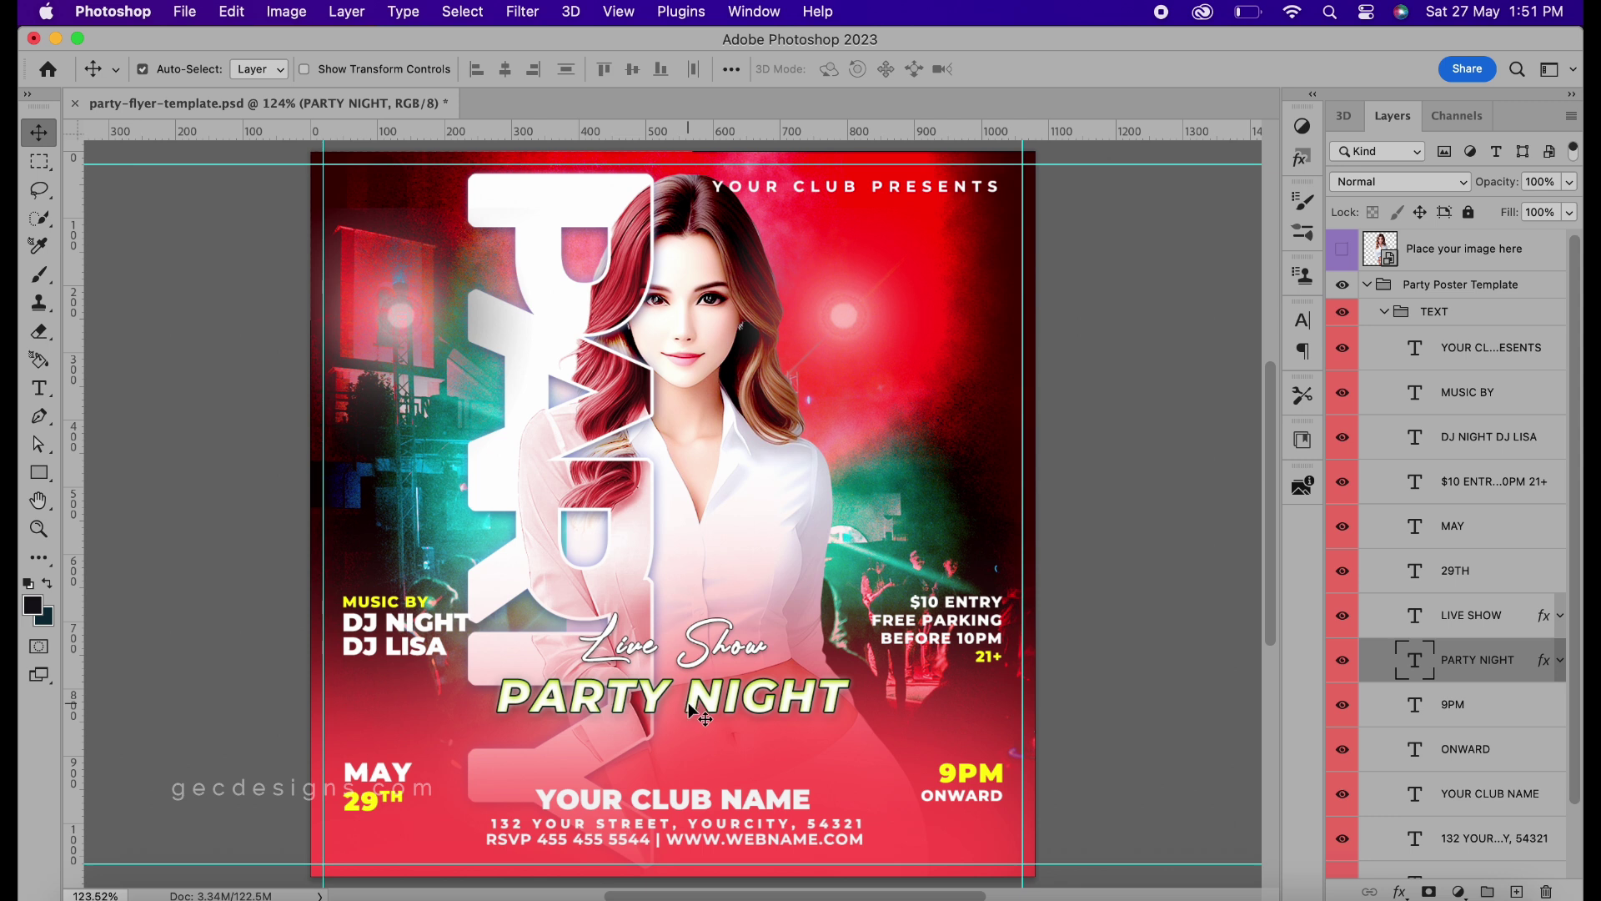
# Replace the PARTY NIGHT headline text with CLUB PARTY and commit it
pyautogui.click(39, 390)
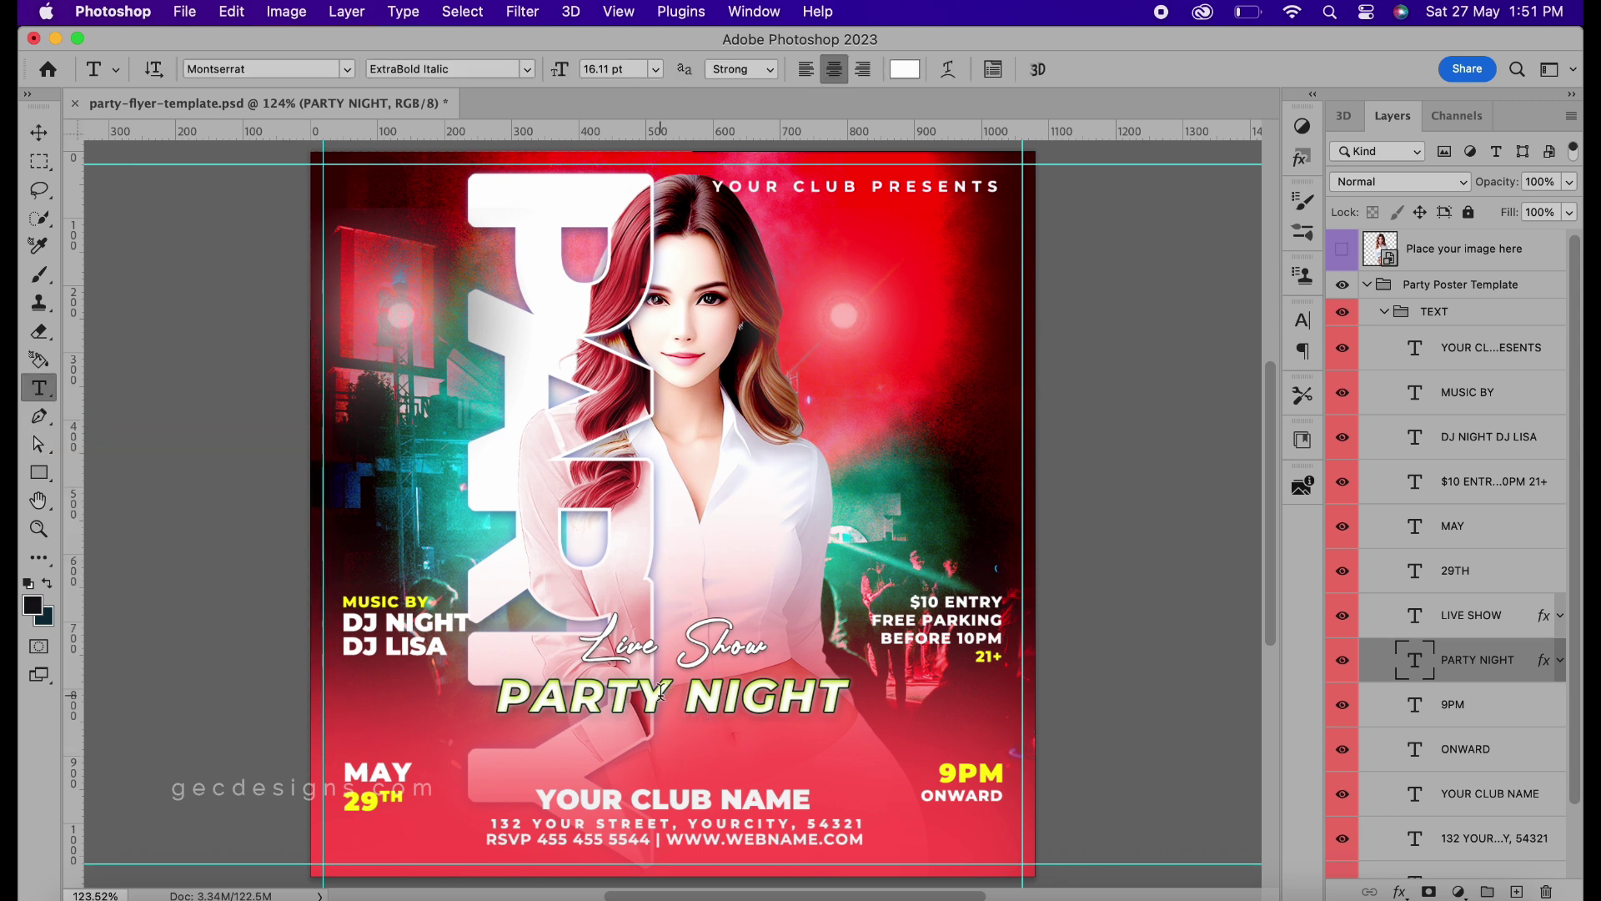
pyautogui.moveTo(663, 692); pyautogui.dragTo(504, 705)
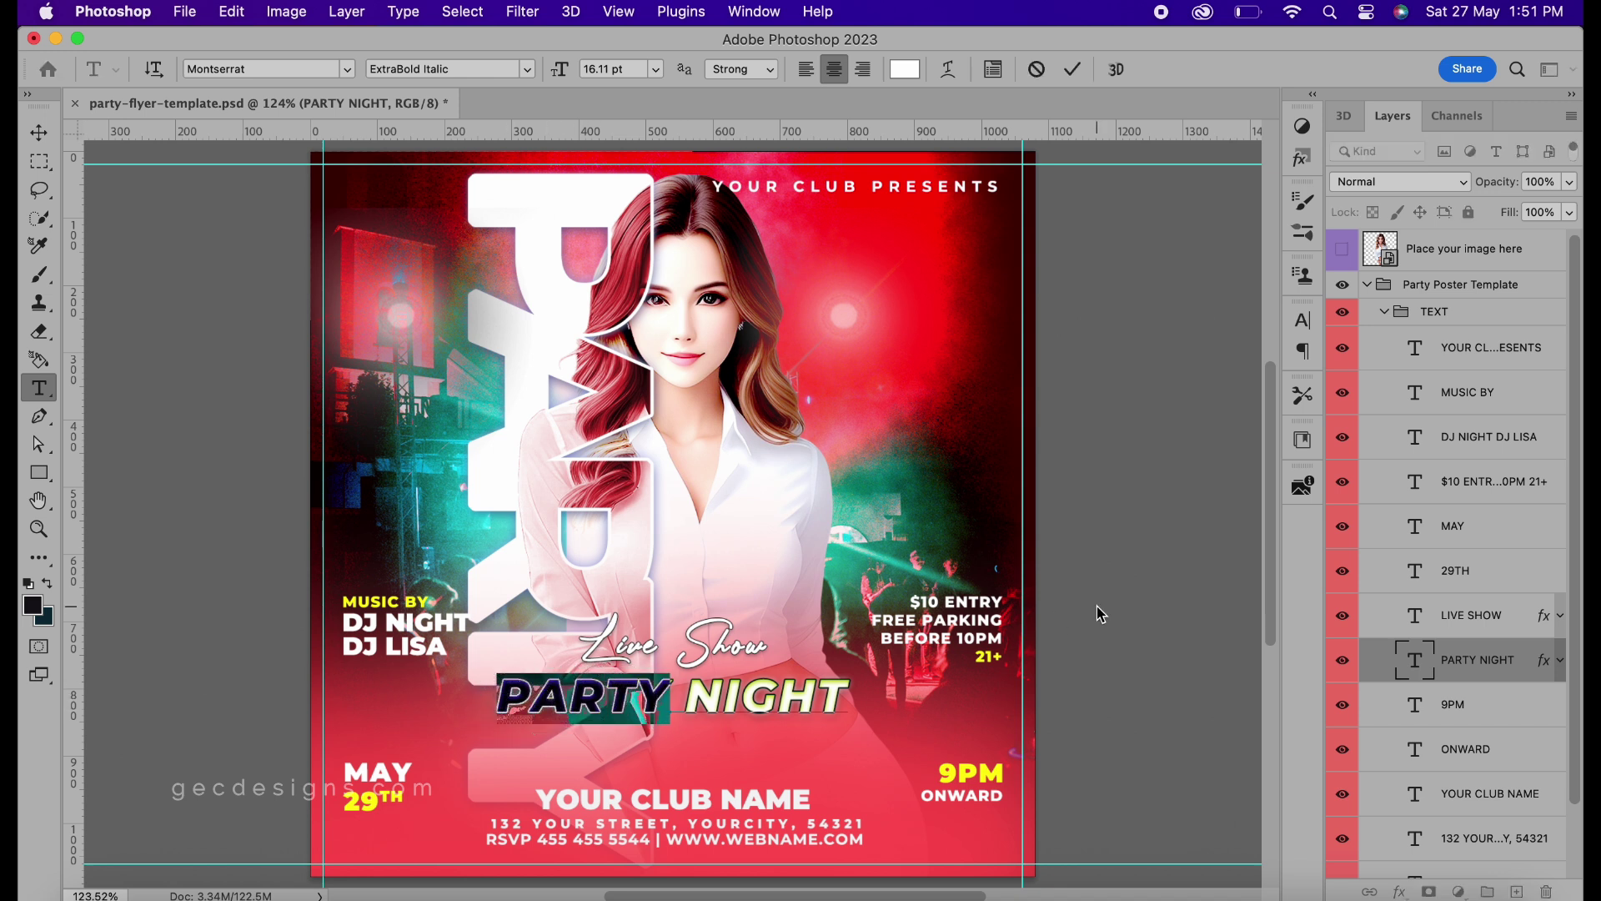
pyautogui.press('super+a')
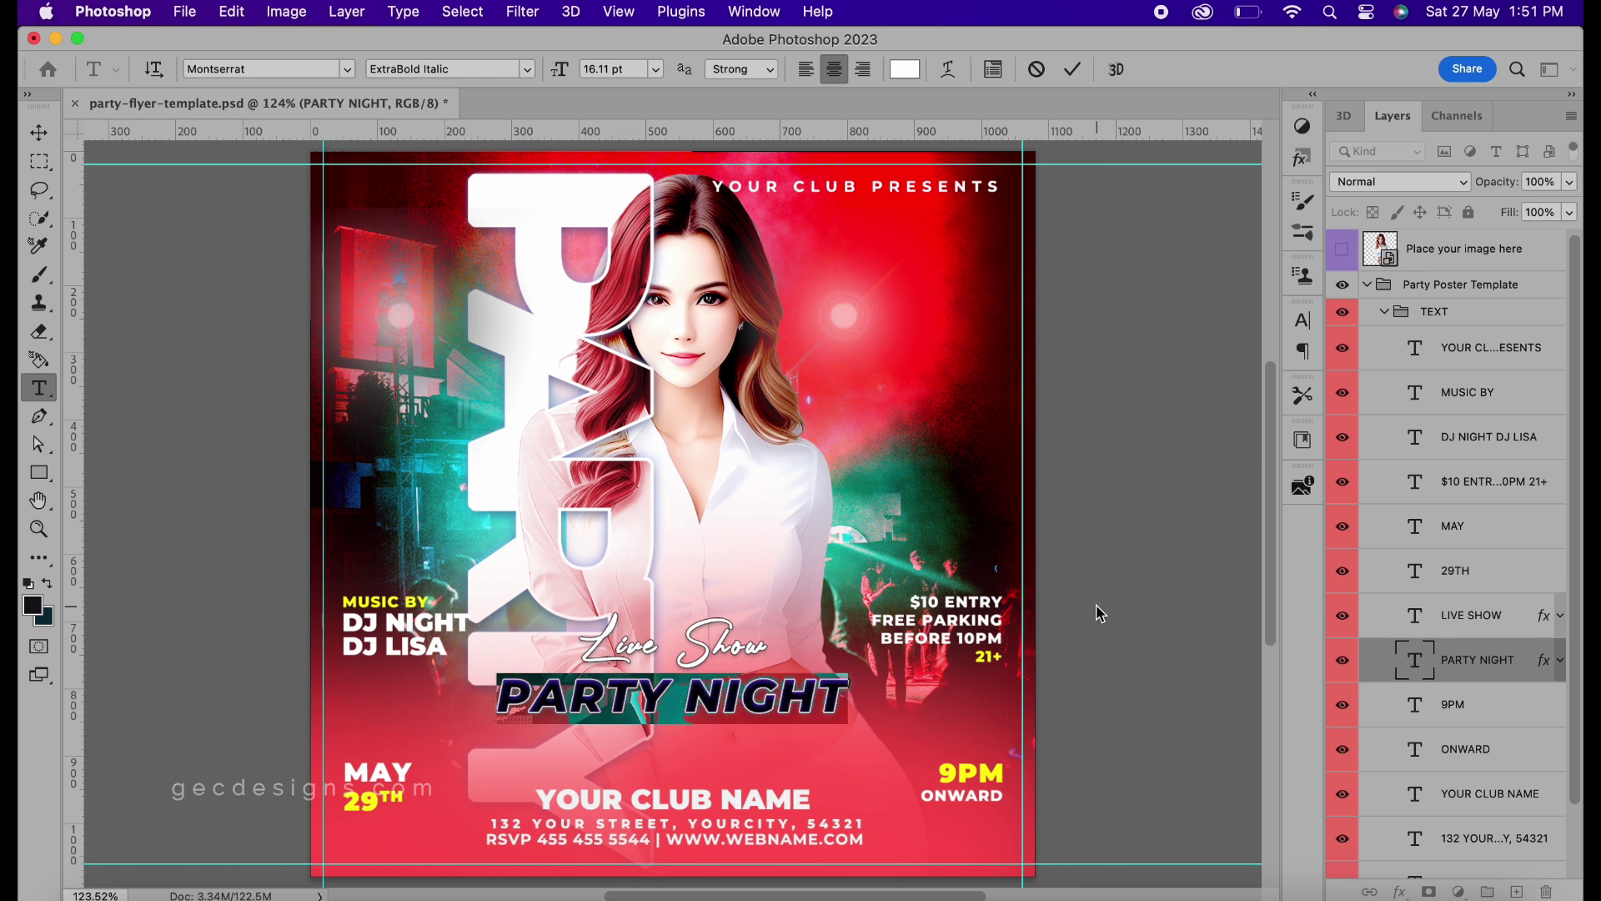
pyautogui.write('CLUB PARTY')
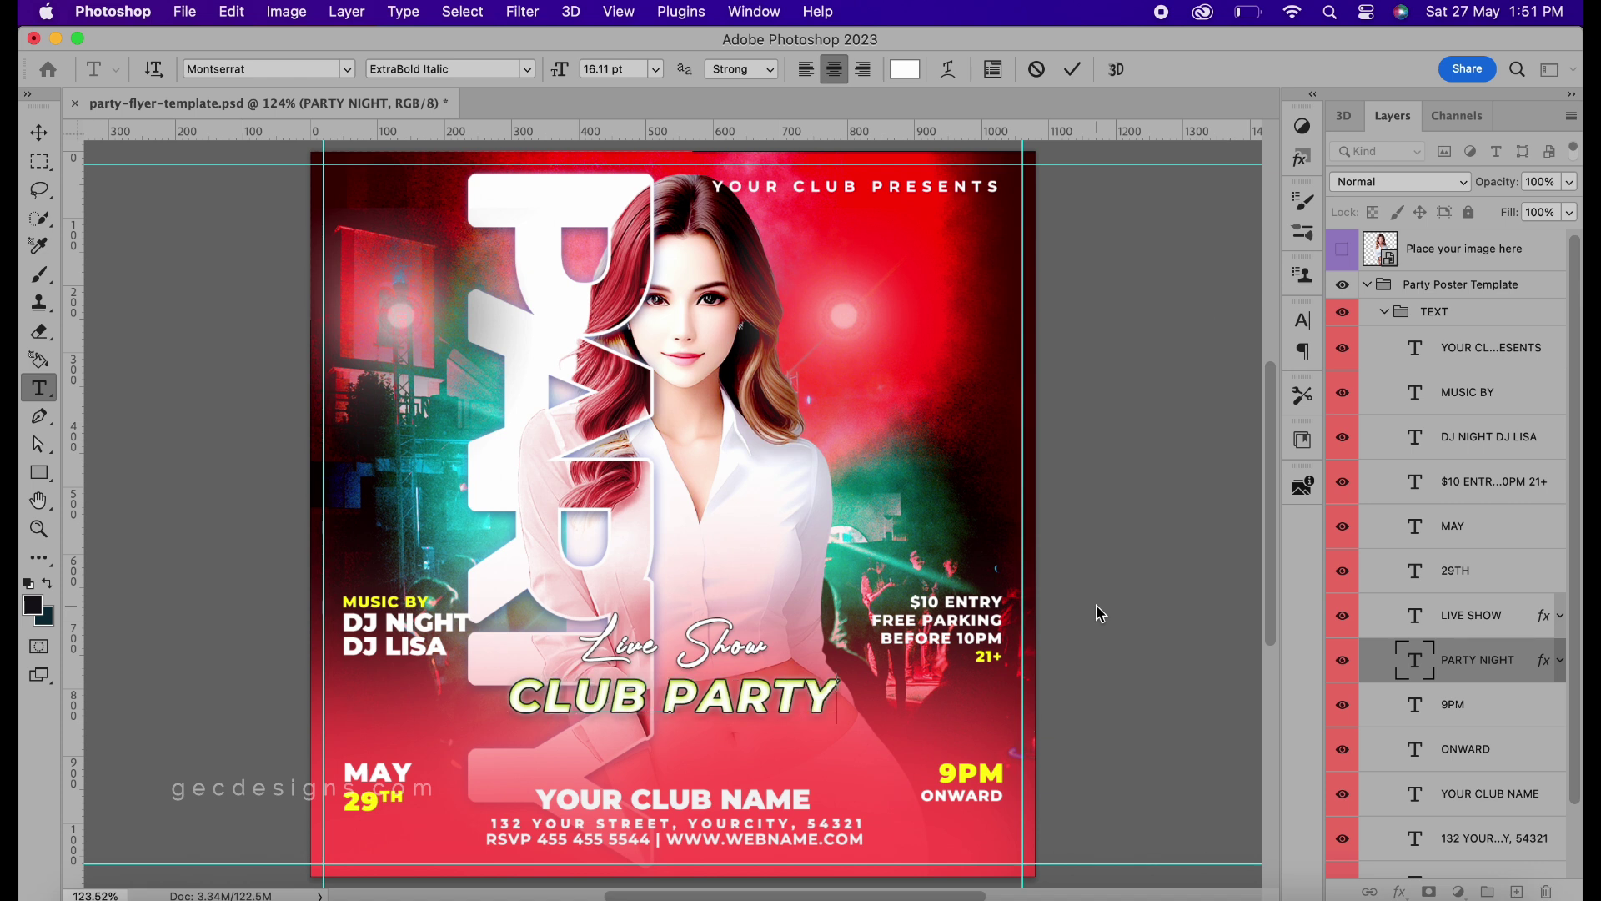
pyautogui.click(1073, 69)
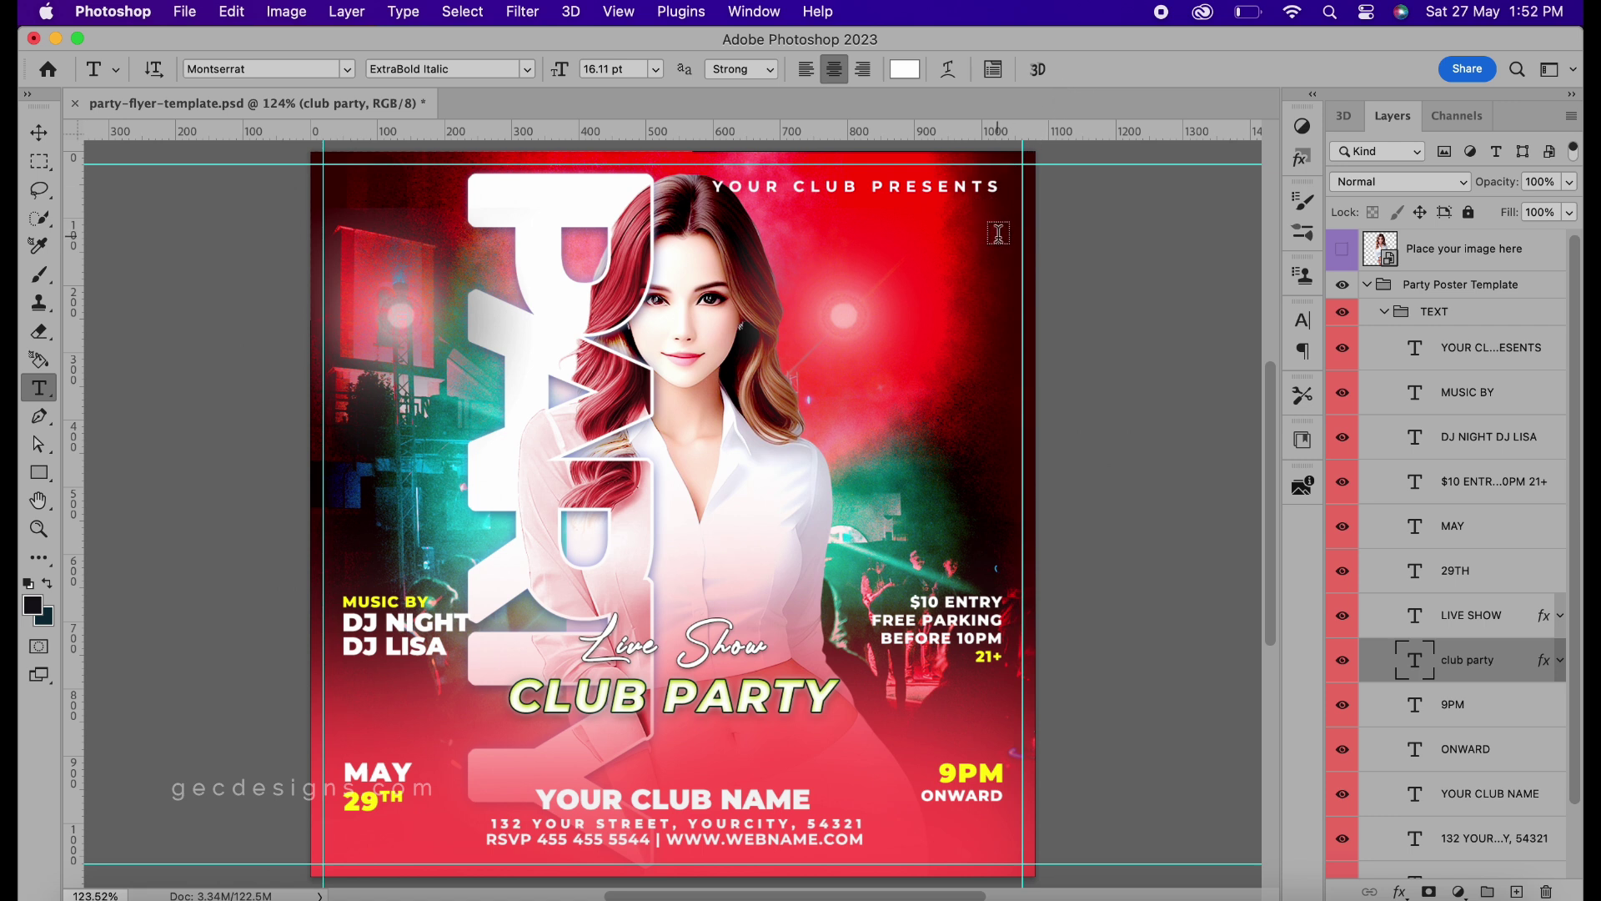
# Change the event time from 9PM to 10PM
pyautogui.scroll(-1, 1050, 475)
pyautogui.scroll(-1, 1201, 513)
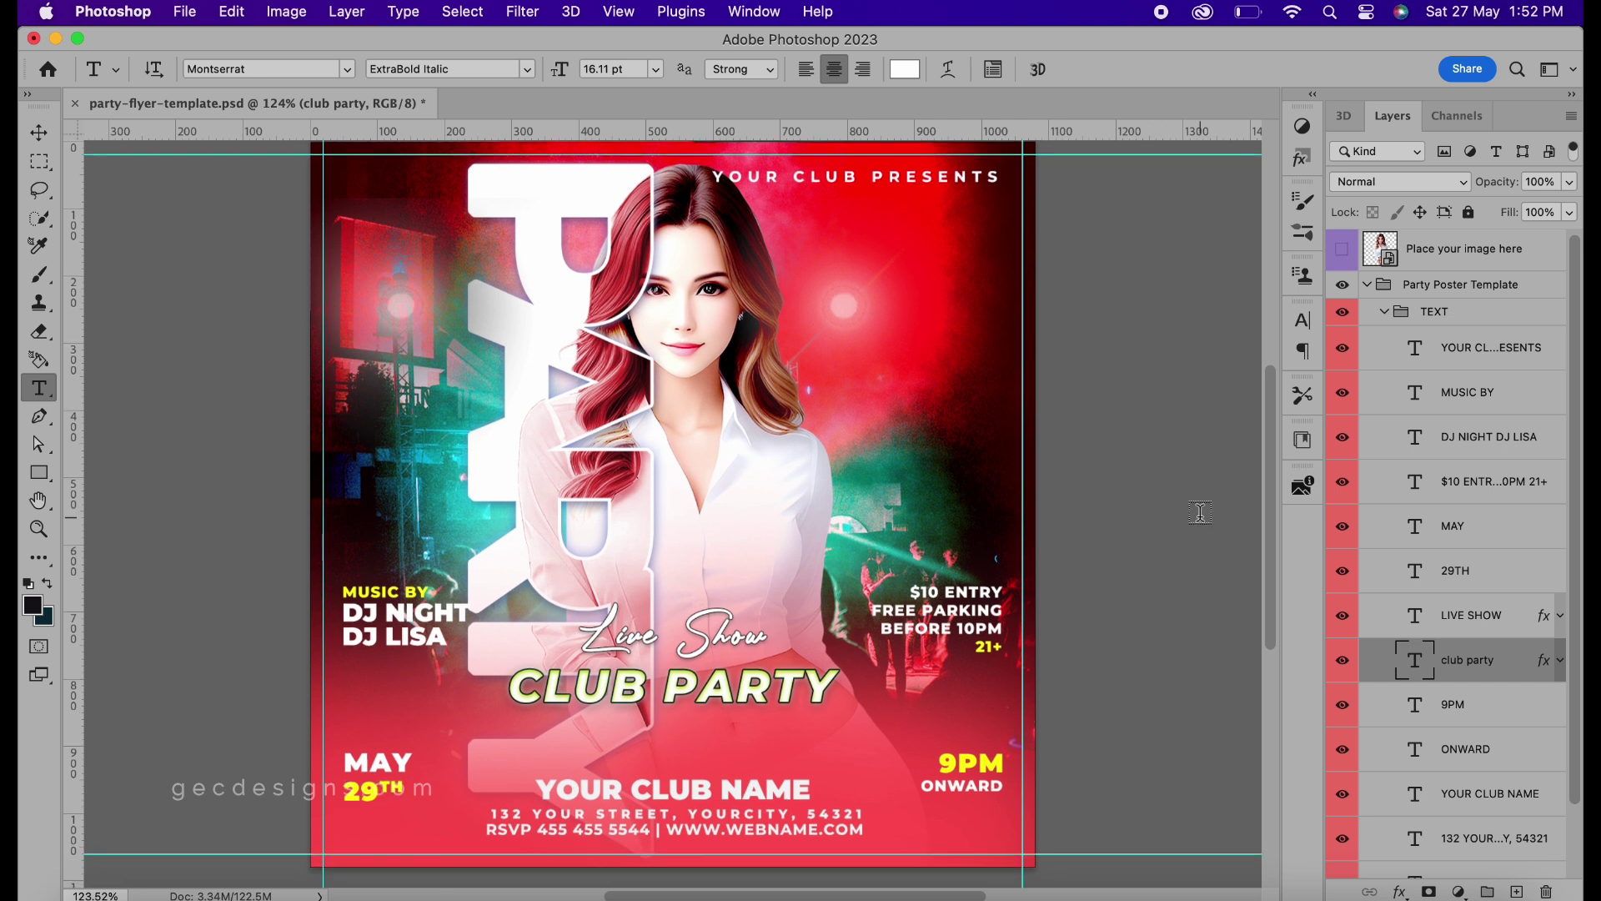
pyautogui.click(953, 761)
pyautogui.moveTo(955, 762); pyautogui.dragTo(939, 763)
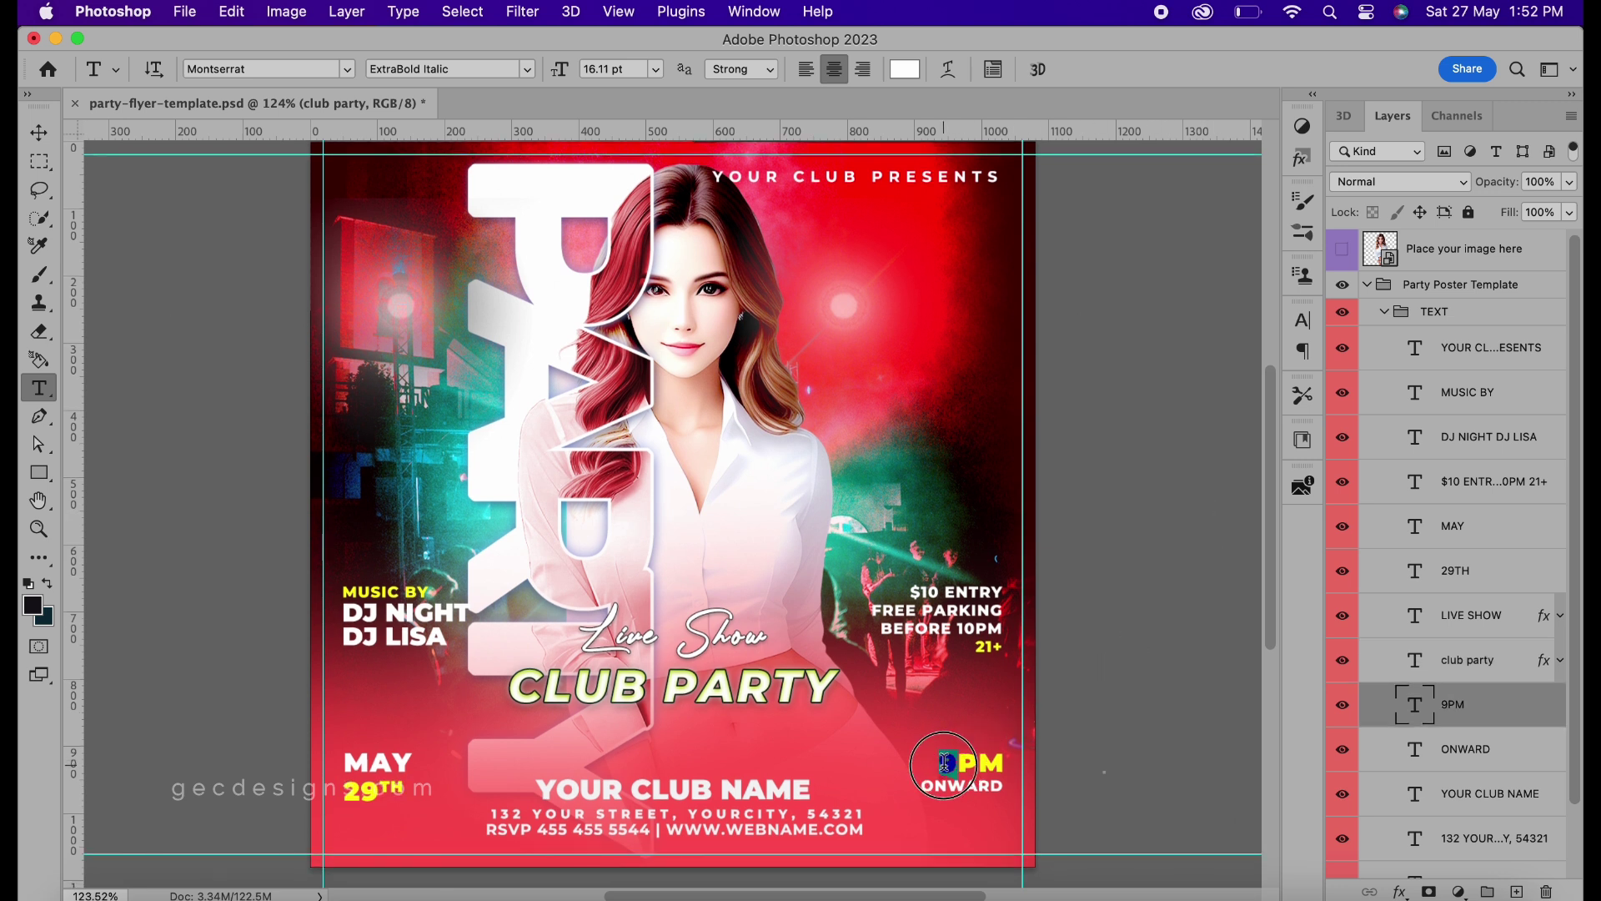
pyautogui.write('10')
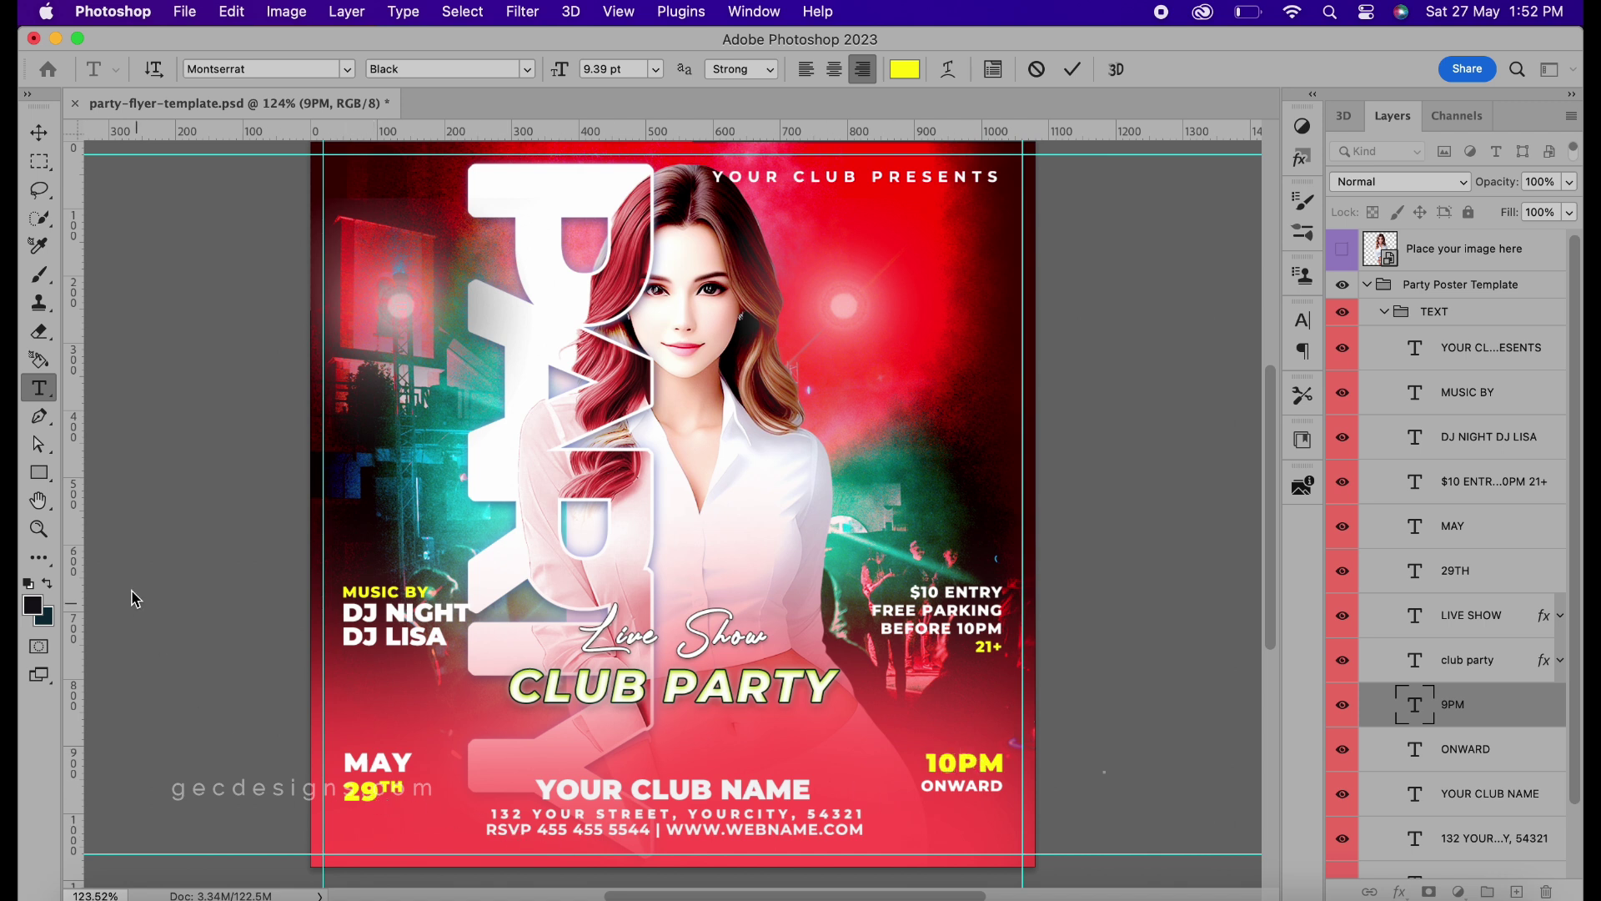
pyautogui.click(1073, 69)
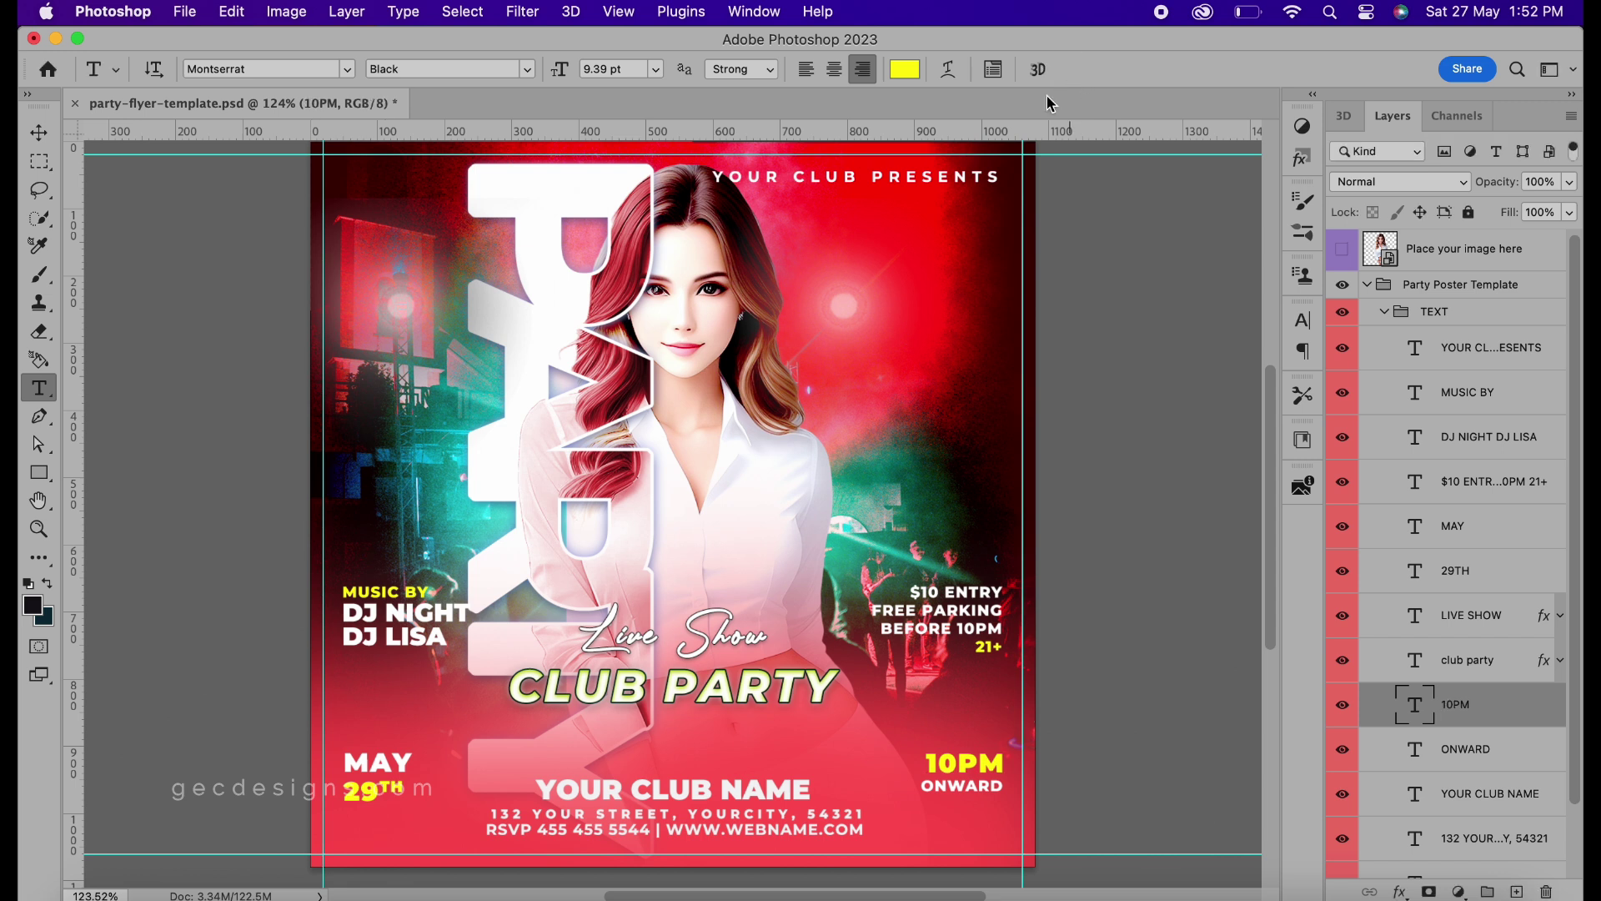
# Change the date from 29TH to 25TH and collapse the TEXT and template groups
pyautogui.moveTo(363, 795); pyautogui.dragTo(375, 792)
pyautogui.write('5')
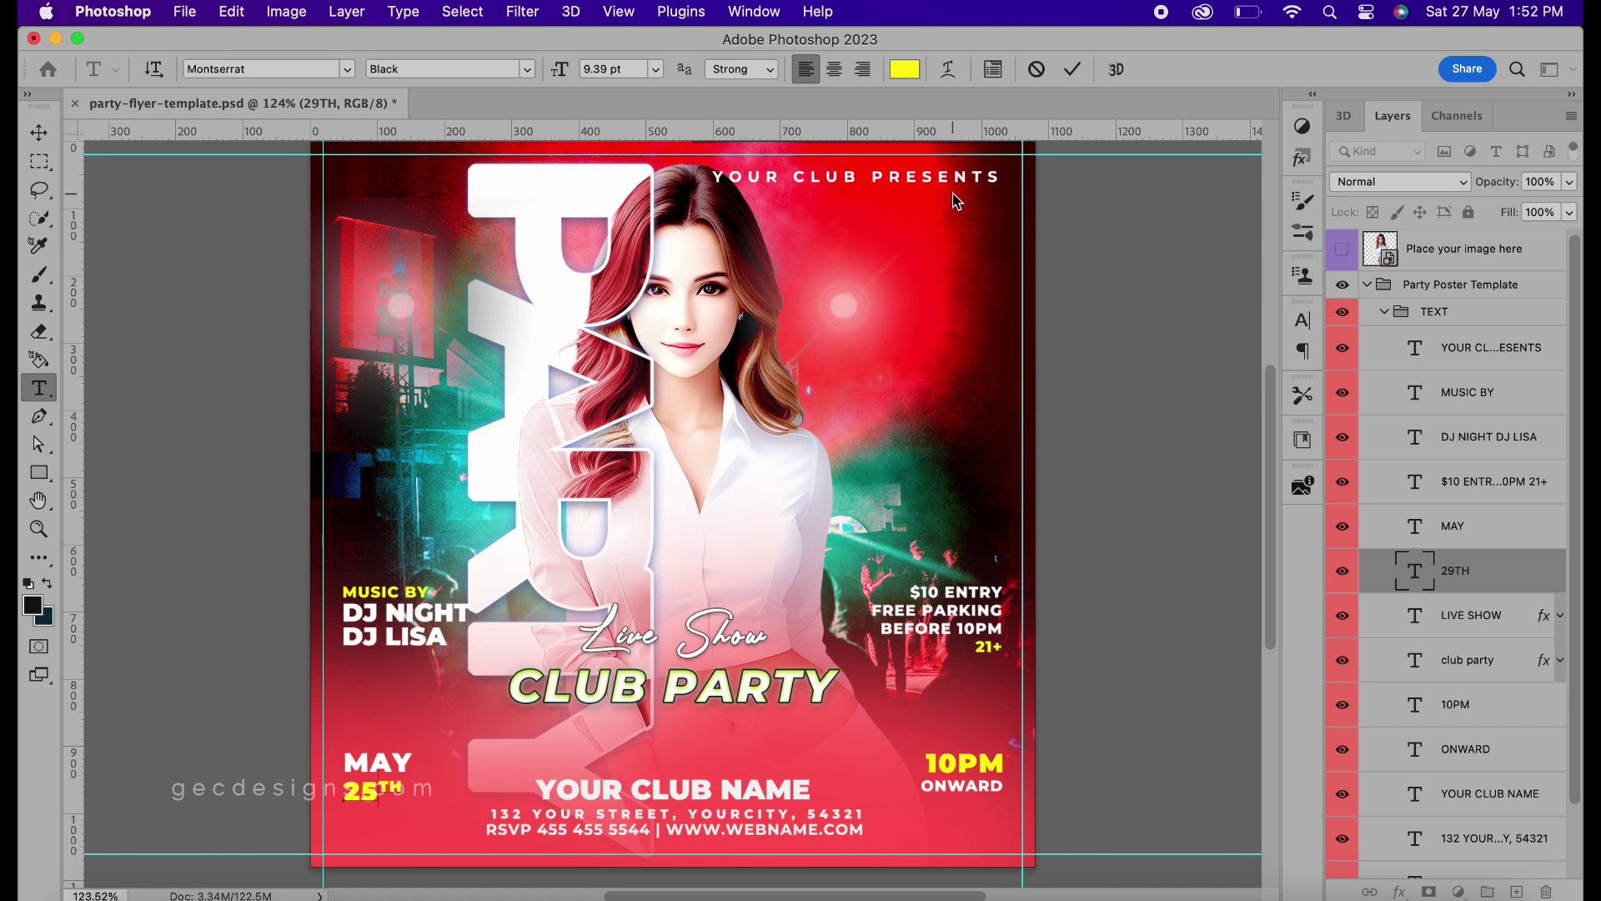
pyautogui.click(1073, 70)
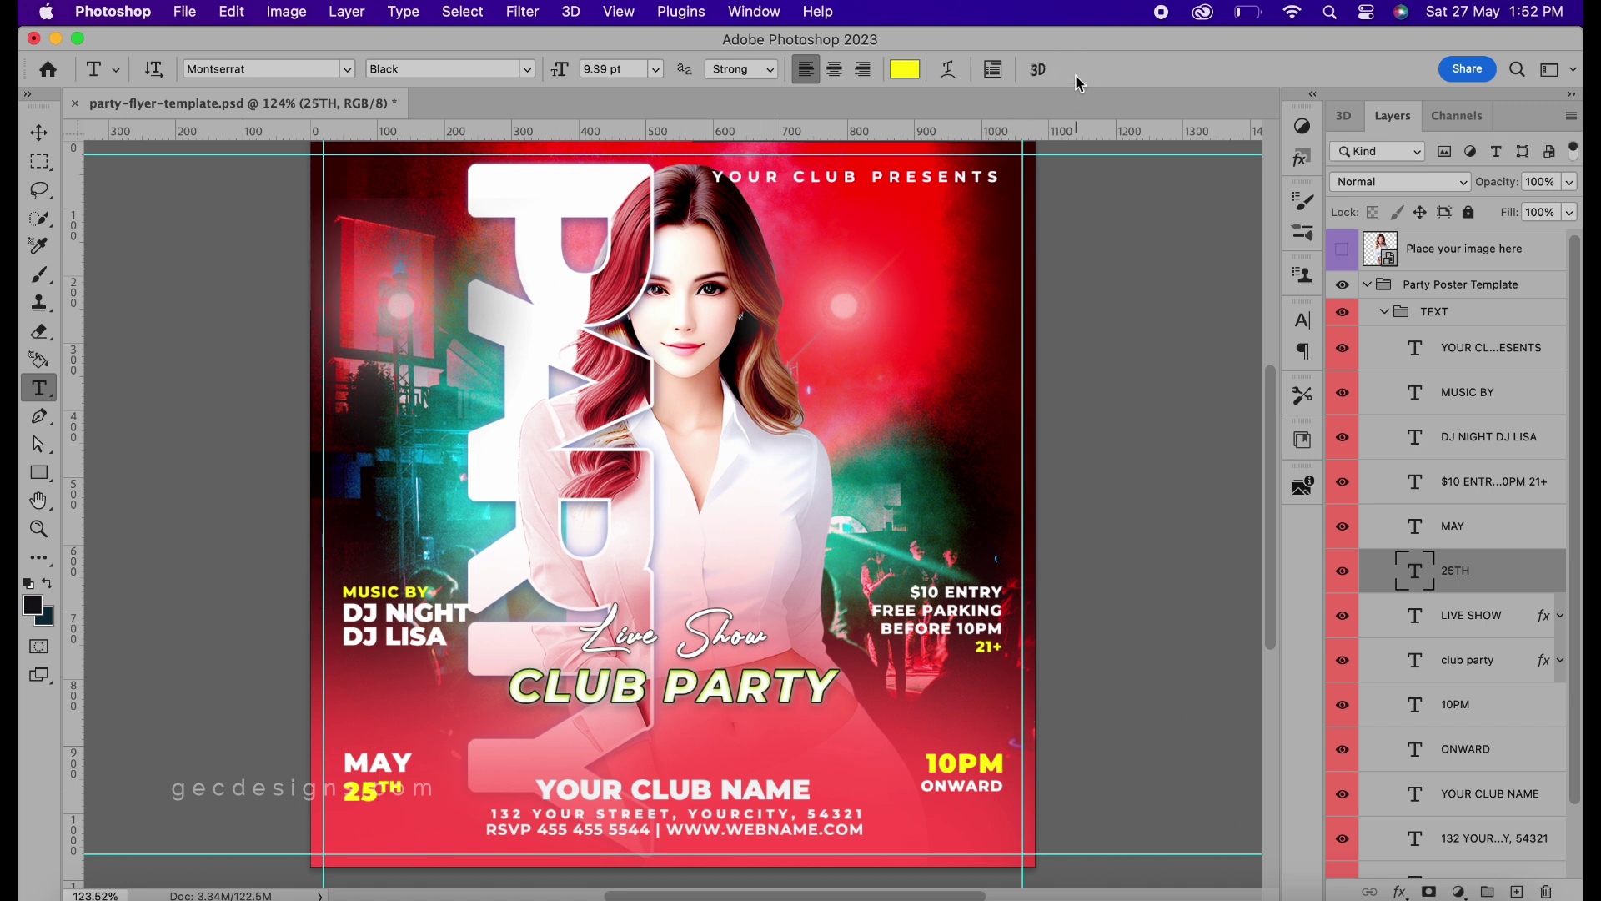
pyautogui.click(1385, 317)
pyautogui.click(1369, 289)
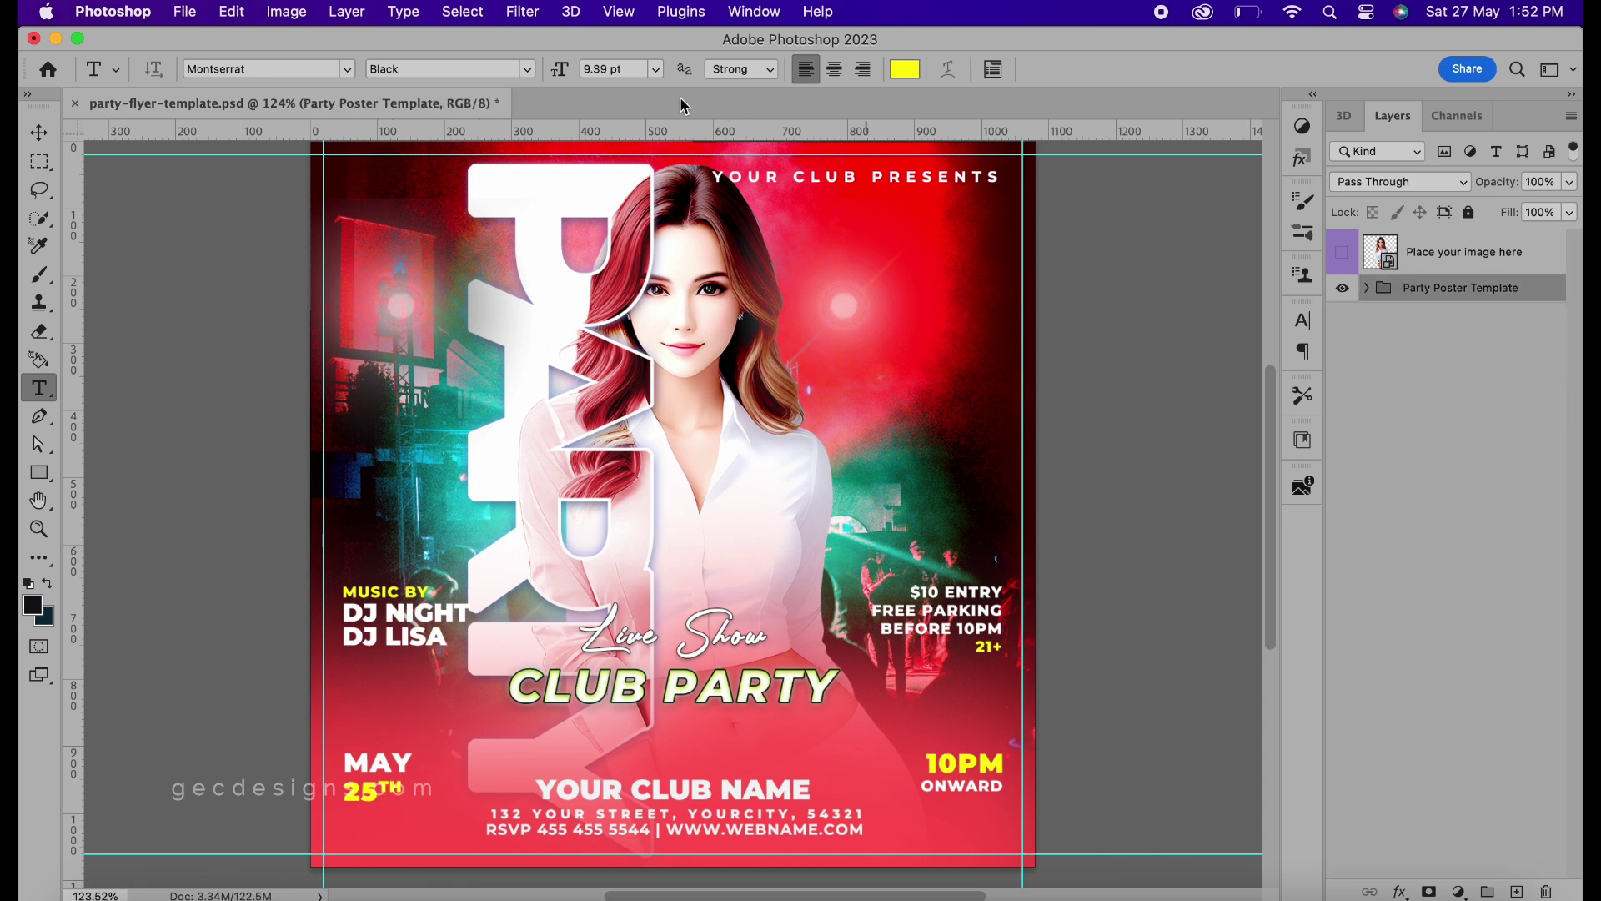
# Save a copy as party-flyer-template.jpg in Downloads at maximum JPEG quality (12)
pyautogui.click(185, 13)
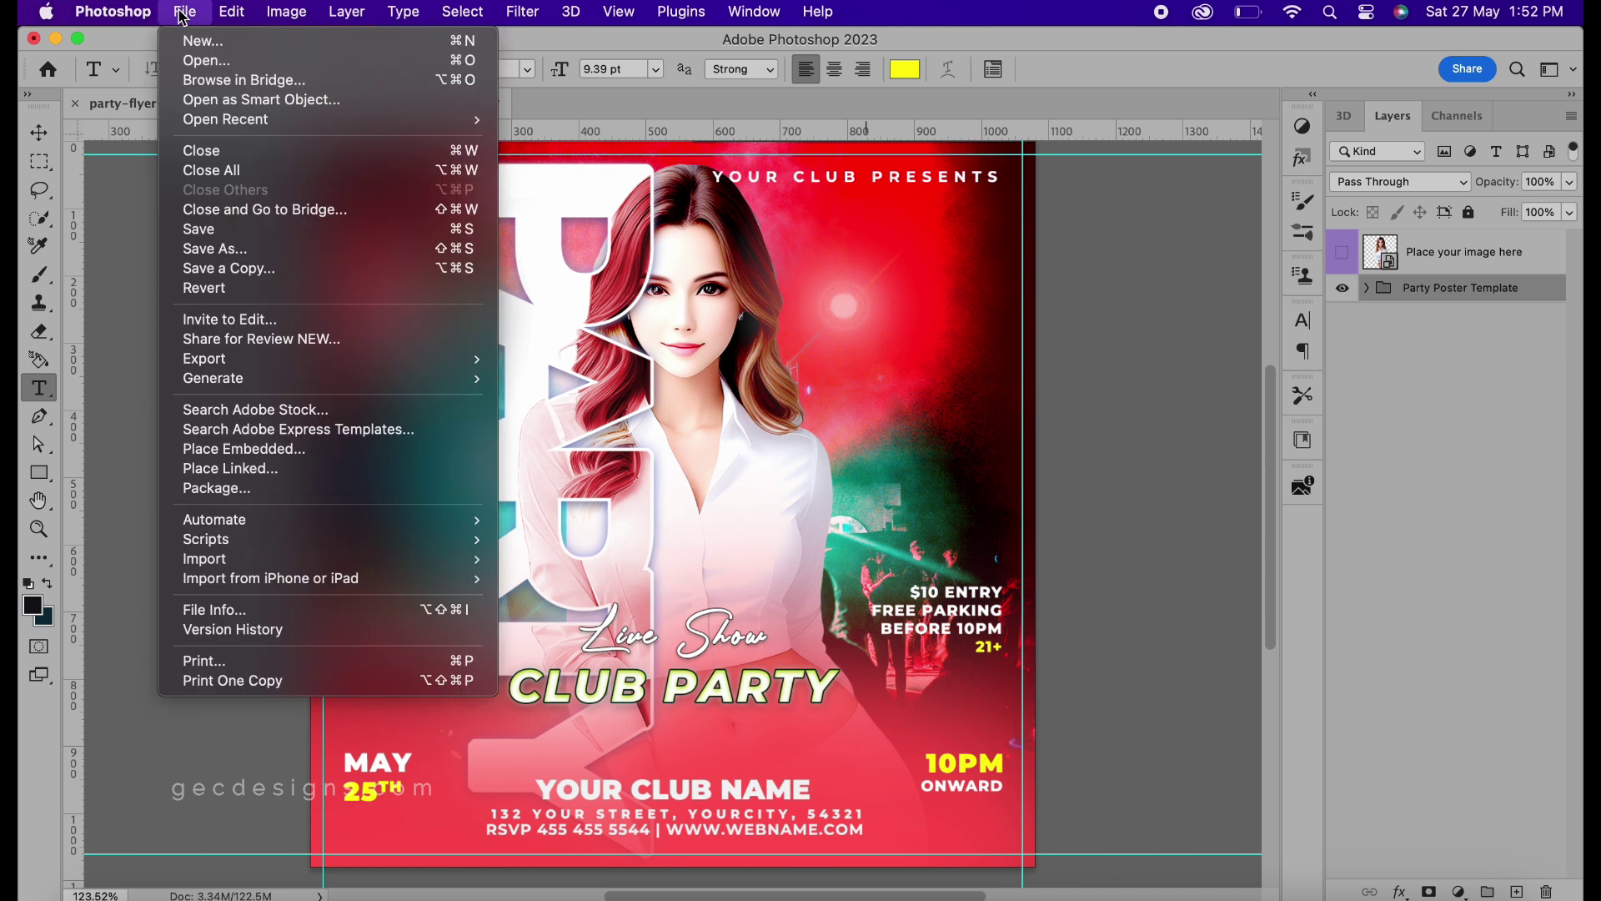
pyautogui.click(221, 269)
pyautogui.click(778, 538)
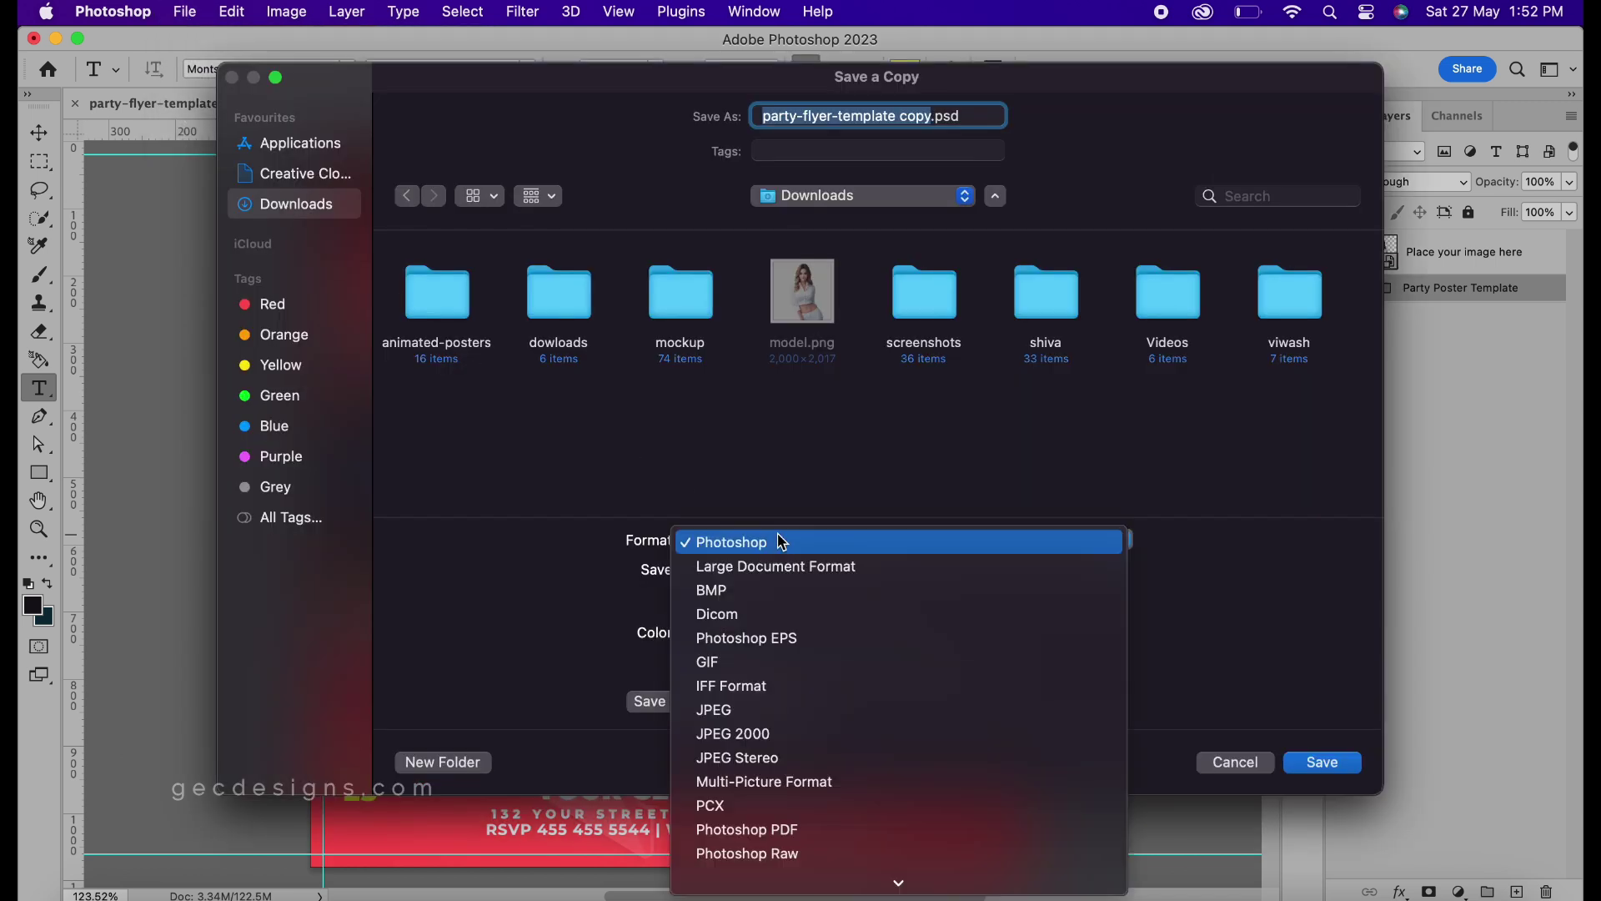
pyautogui.click(756, 710)
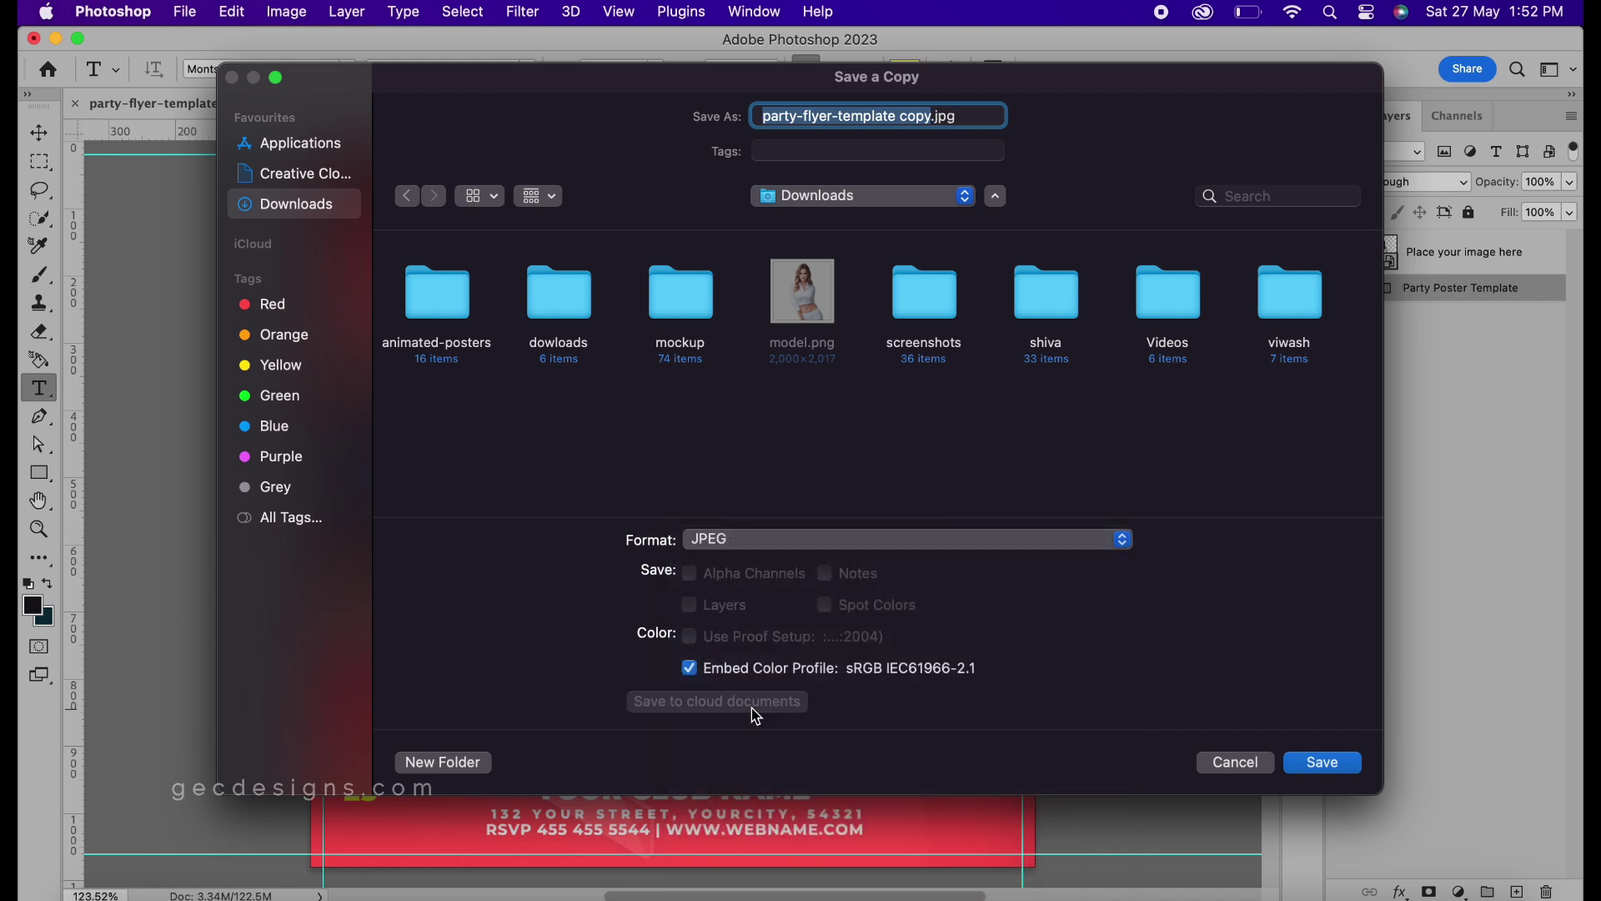
pyautogui.press('Right')
pyautogui.press('BackSpace')
pyautogui.press('BackSpace')
pyautogui.press('BackSpace')
pyautogui.press('BackSpace')
pyautogui.press('BackSpace')
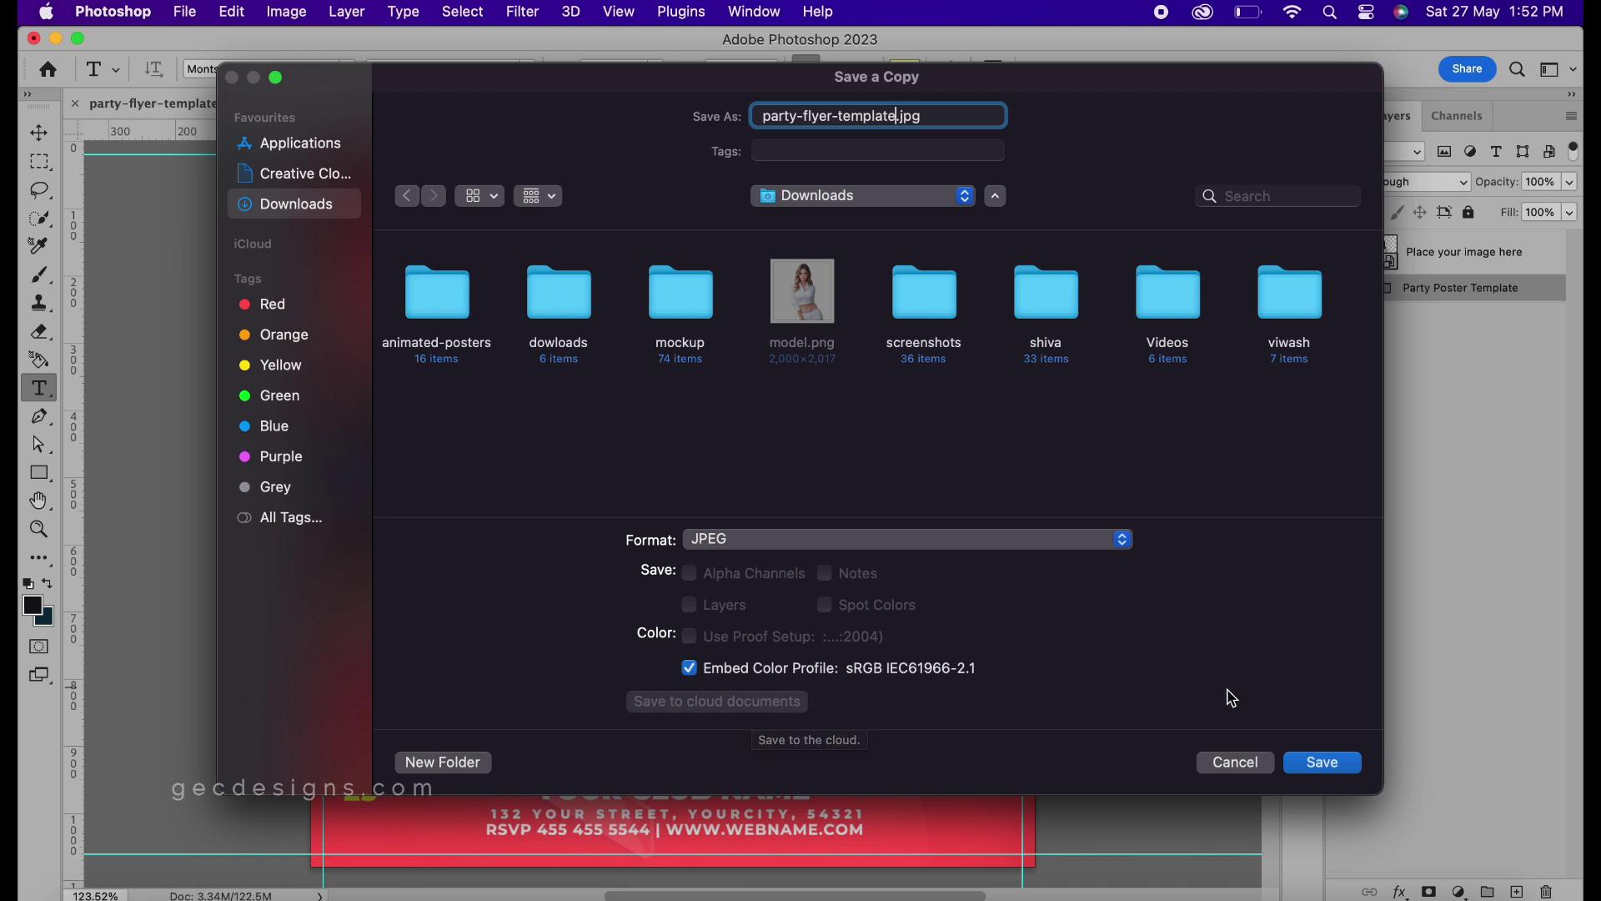
pyautogui.click(1315, 764)
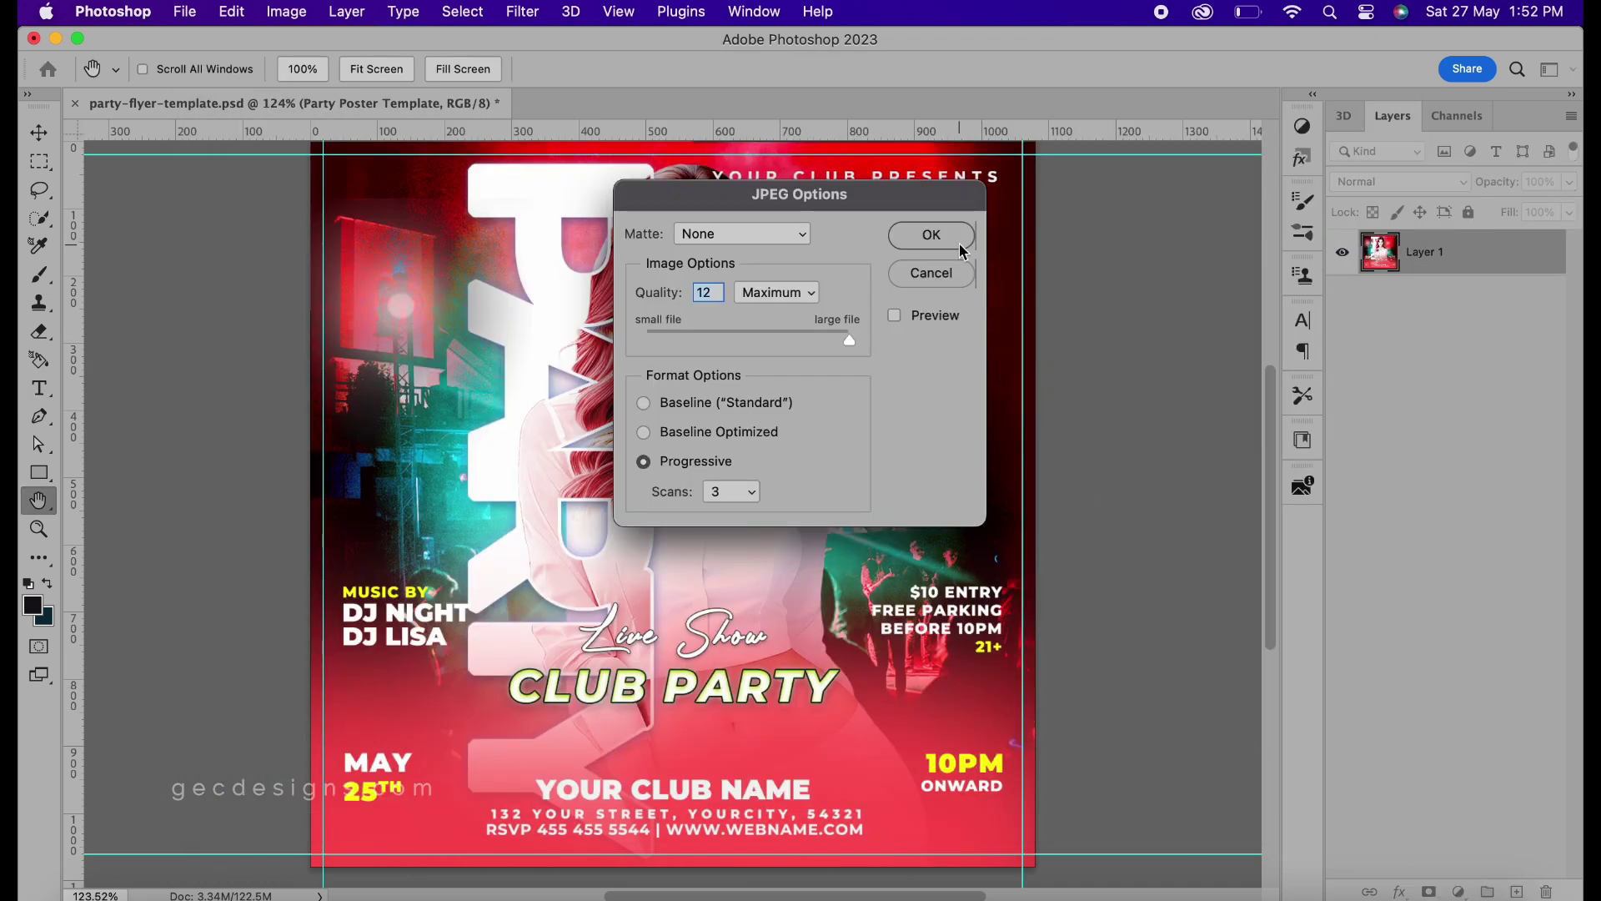
pyautogui.click(959, 239)
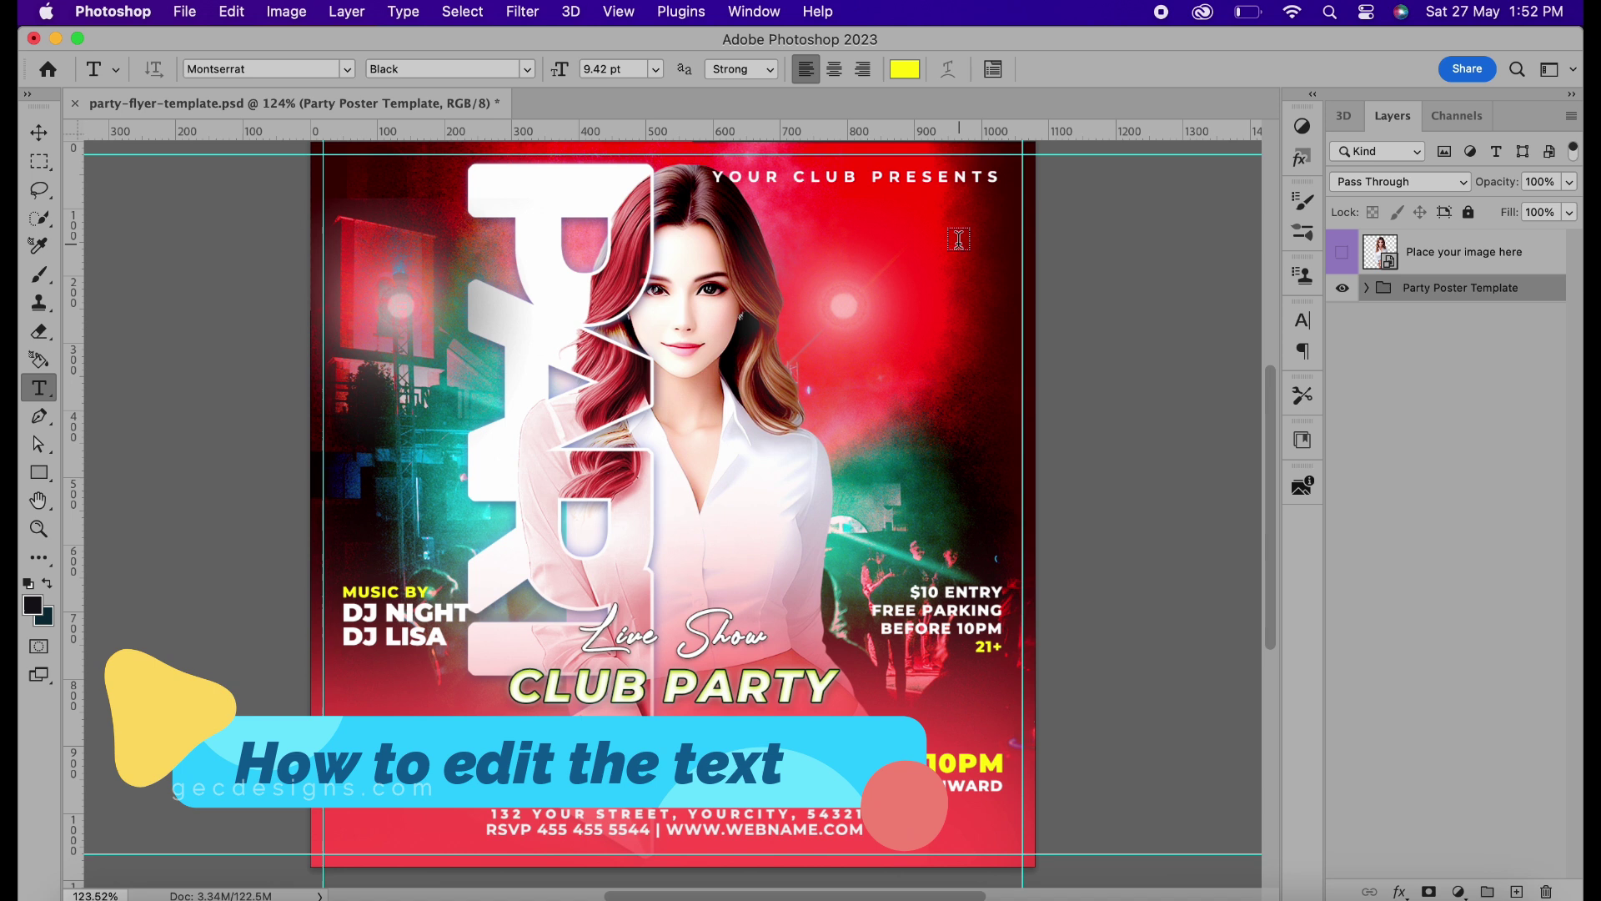
# Open party-flyer-template.jpg from Downloads in Preview to view the red CLUB PARTY flyer
pyautogui.click(87, 885)
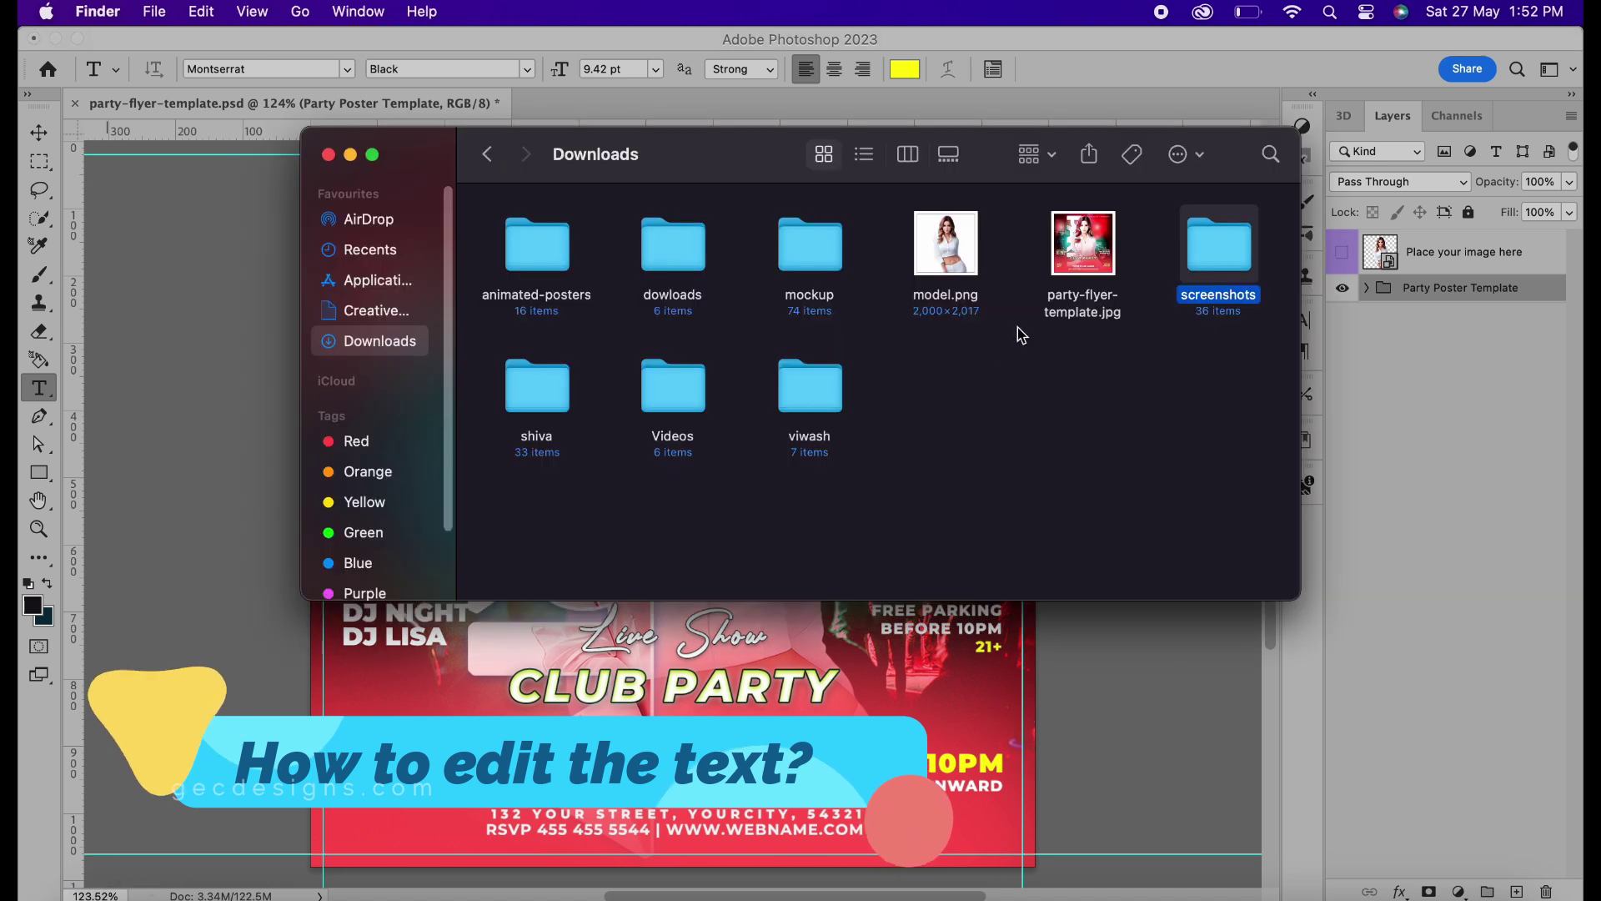
pyautogui.click(1094, 260)
pyautogui.rightClick(1094, 260)
pyautogui.click(1102, 264)
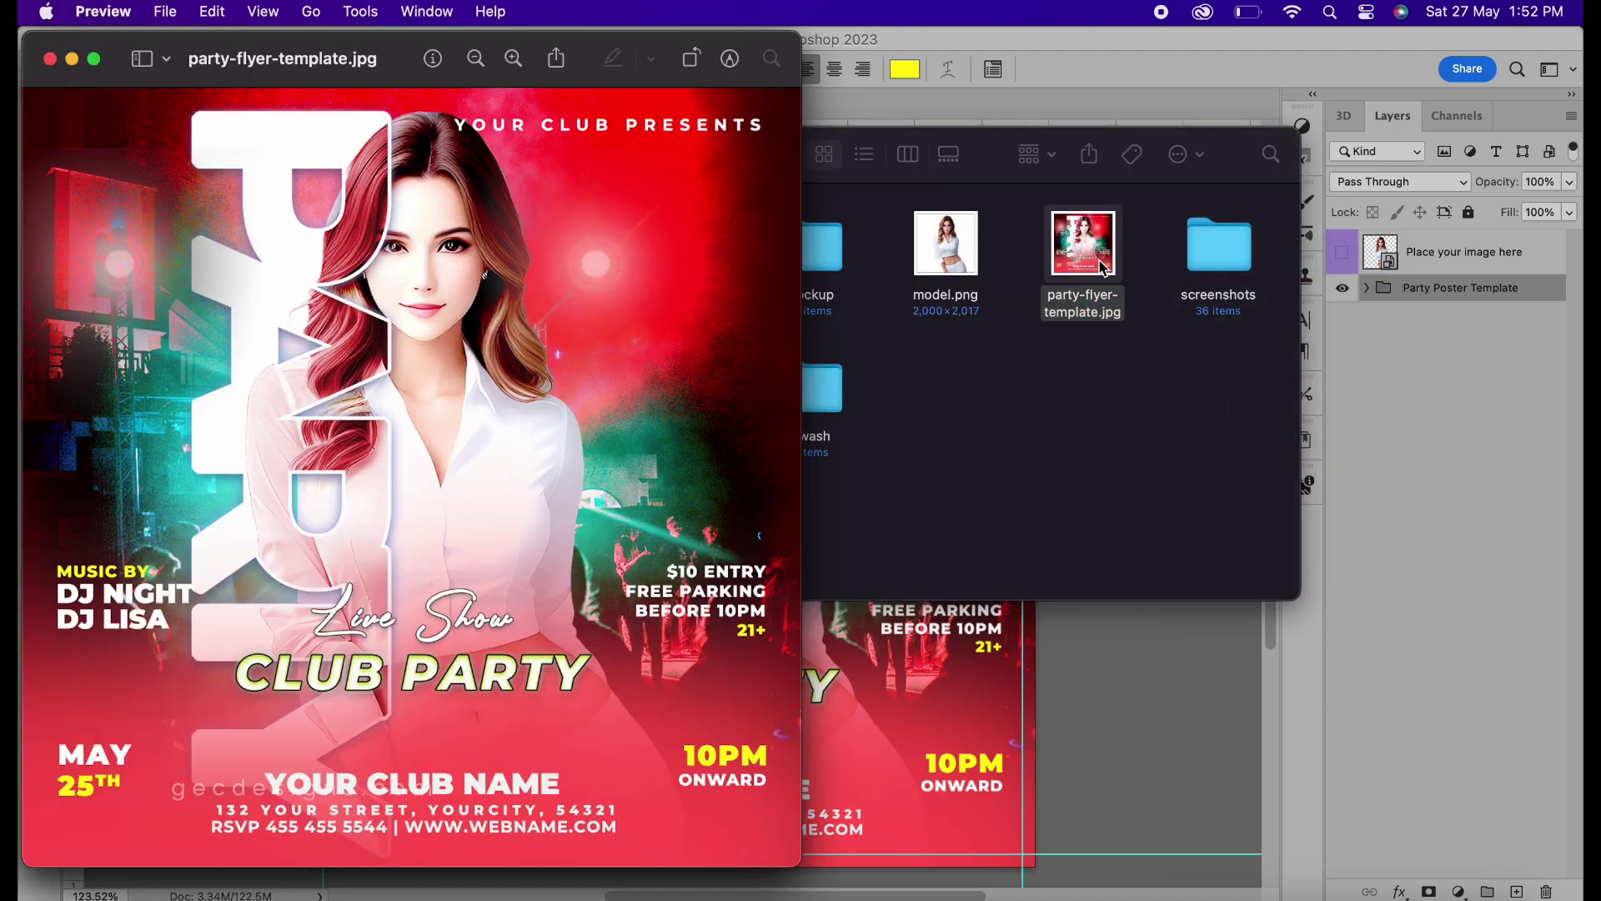